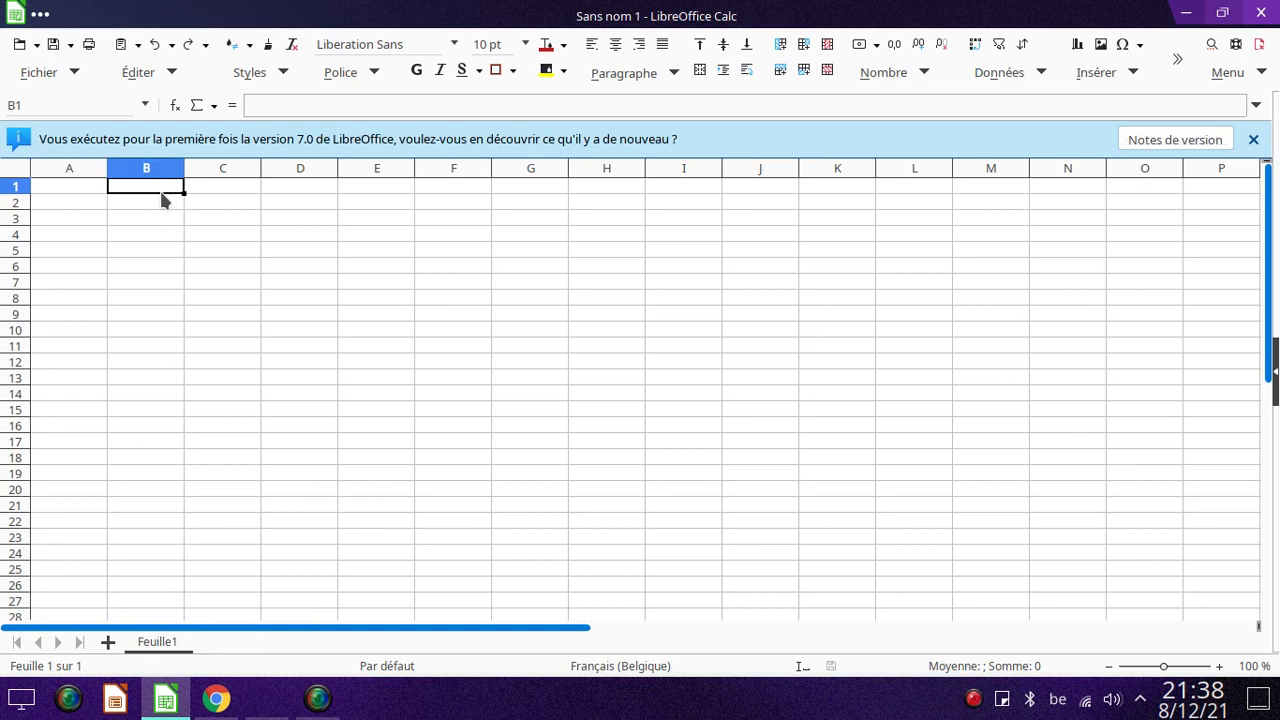
Fill row 1 from B1 to K1 with the number series 1 to 10.
key("Left")
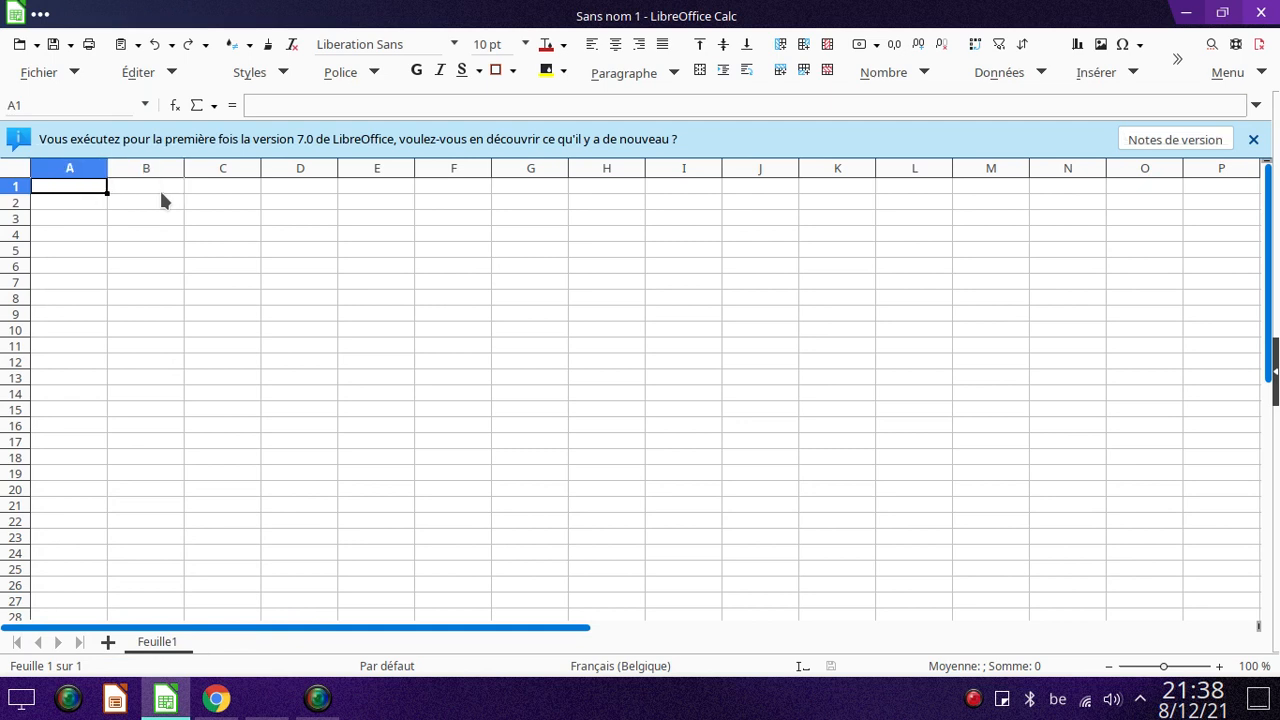
key("Right")
type("1")
key("Tab")
type("2")
key("Left")
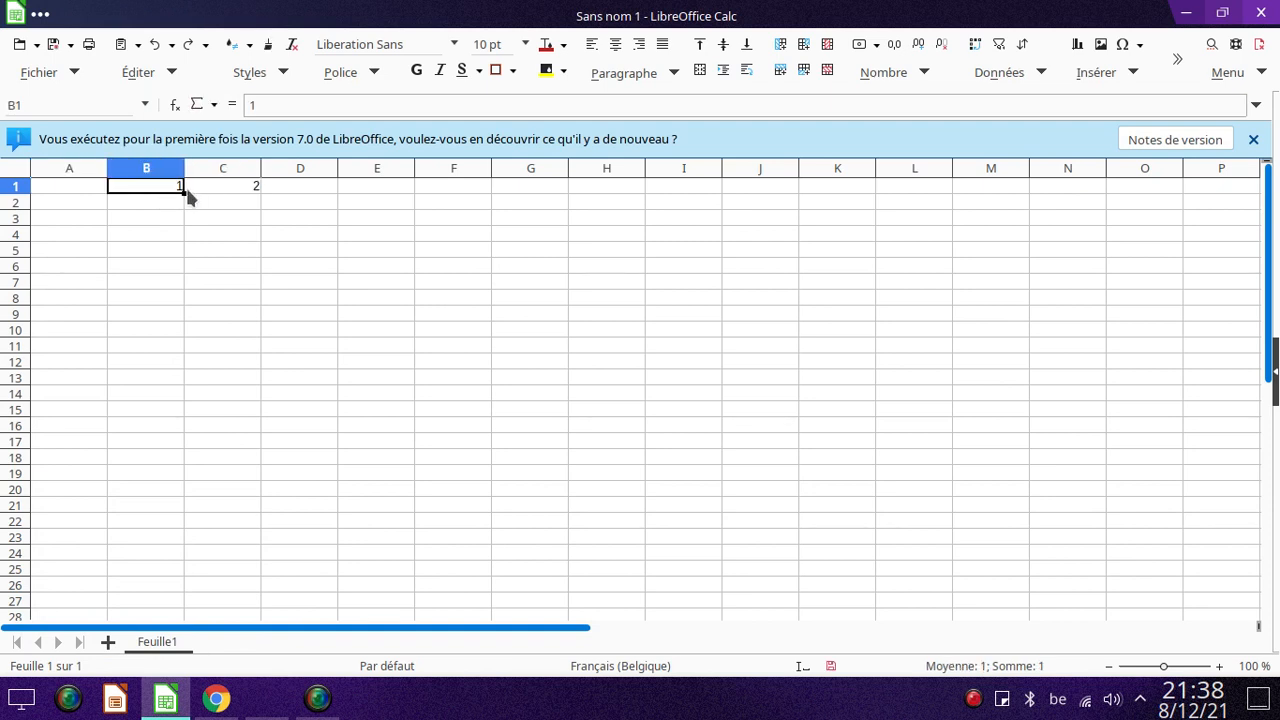
left_click_drag(203, 192, 163, 191)
left_click_drag(261, 194, 873, 205)
Fill column A from A2 to A11 with the number series 1 to 10.
left_click(93, 203)
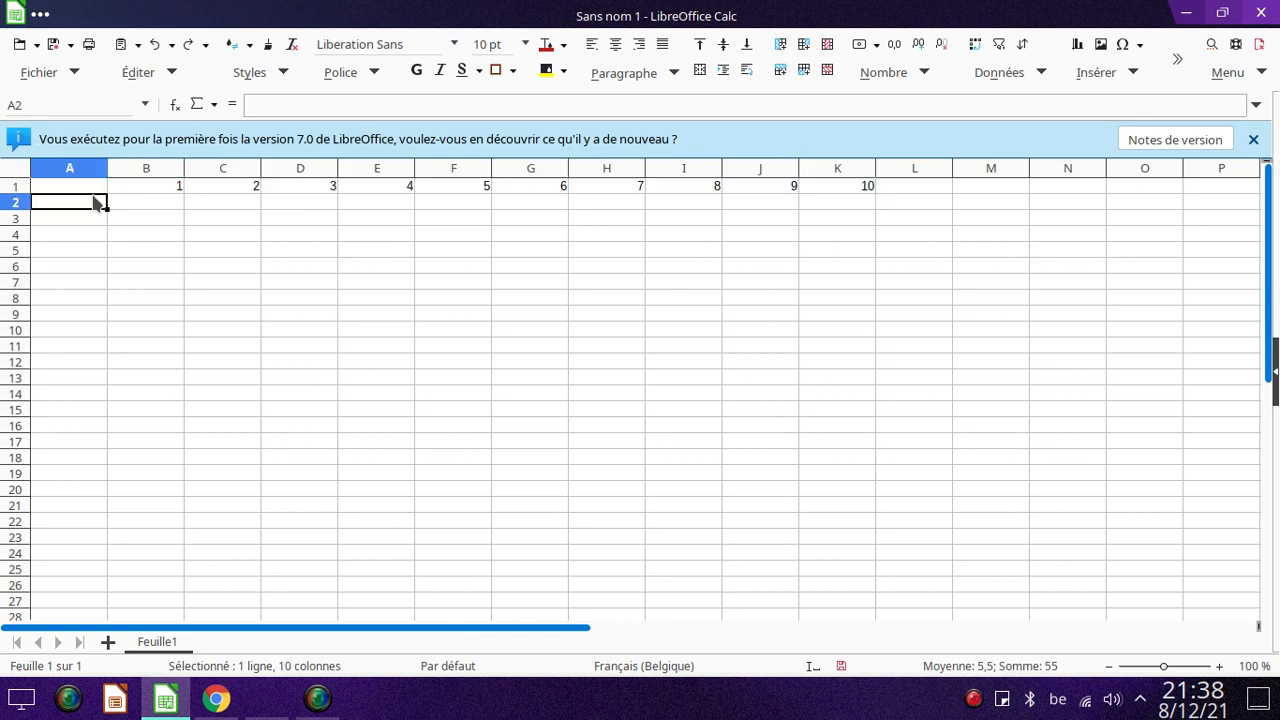
type("1")
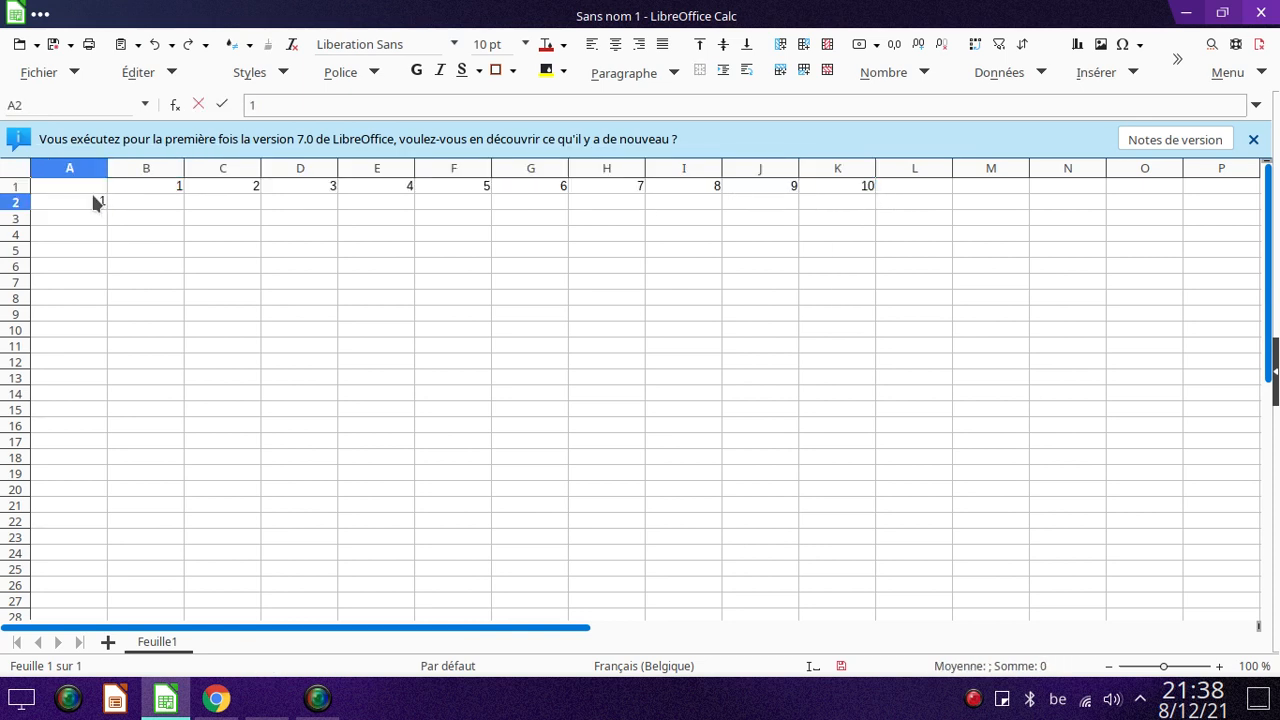
key("Return")
type("2")
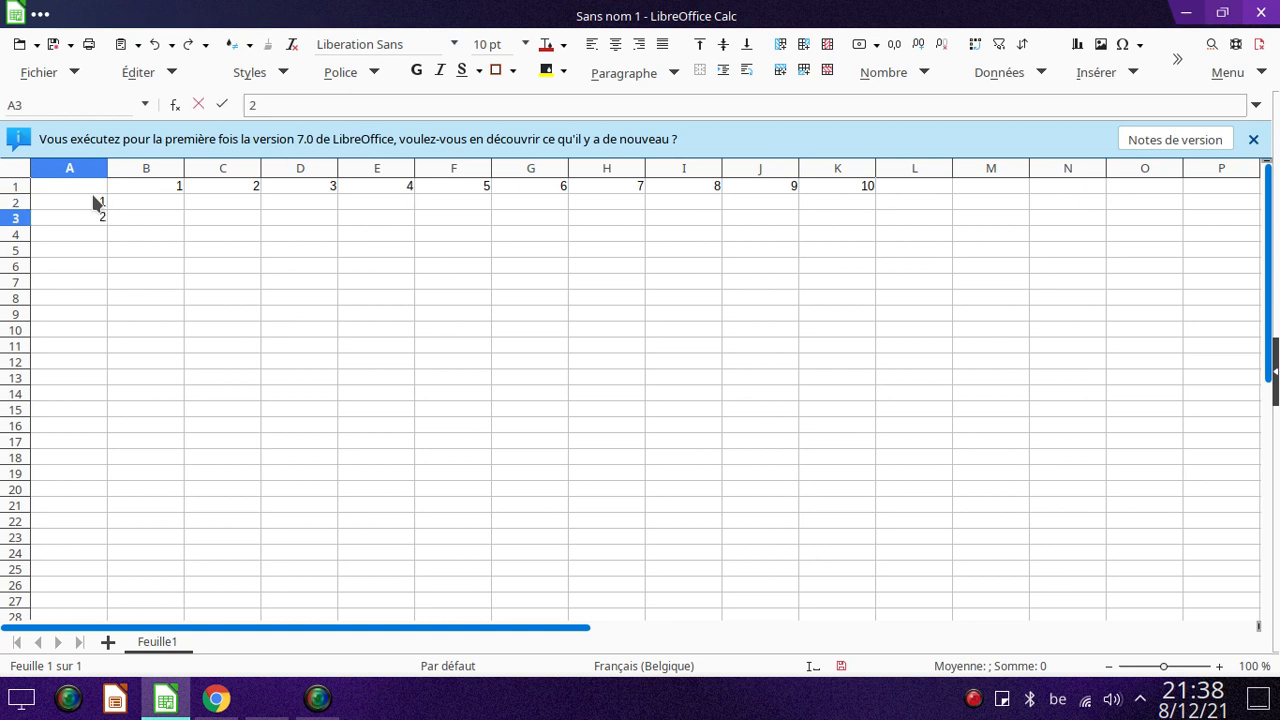
left_click(145, 201)
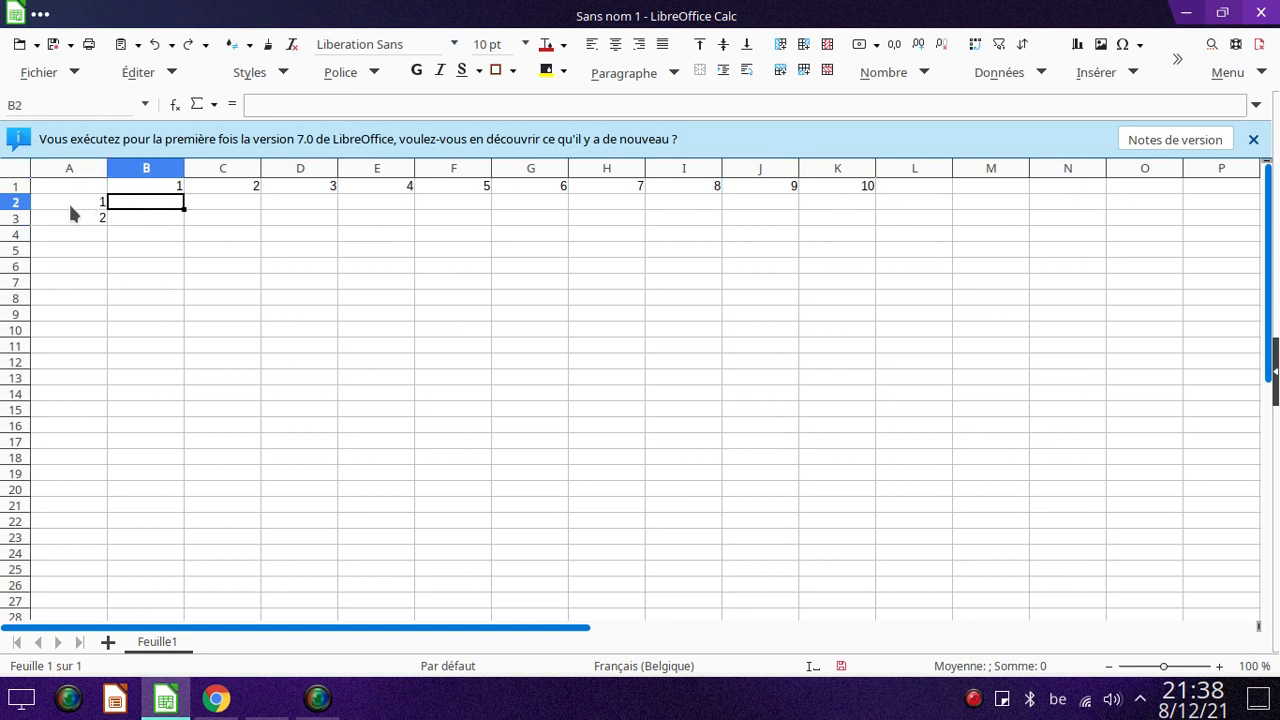
left_click(78, 204)
left_click(134, 204)
left_click_drag(83, 204, 112, 366)
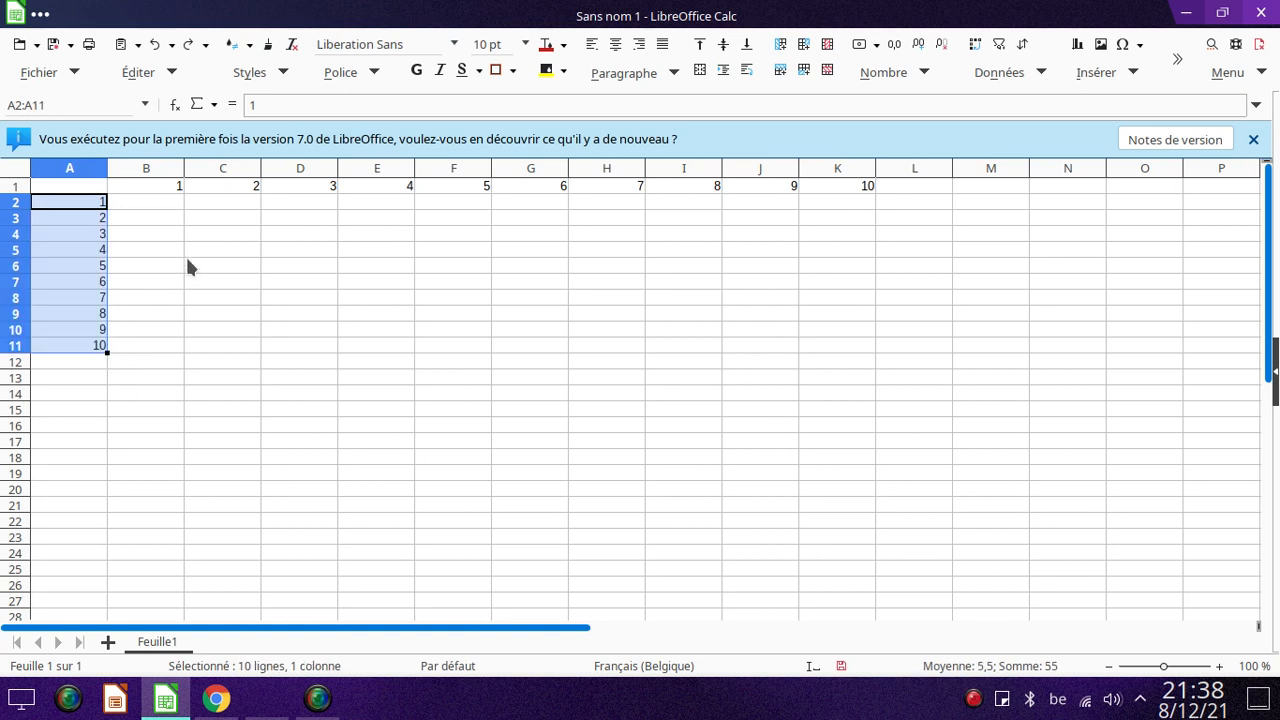
Enter the formula =B1*A2 in cell B2 to multiply the row header by the column header.
left_click(165, 204)
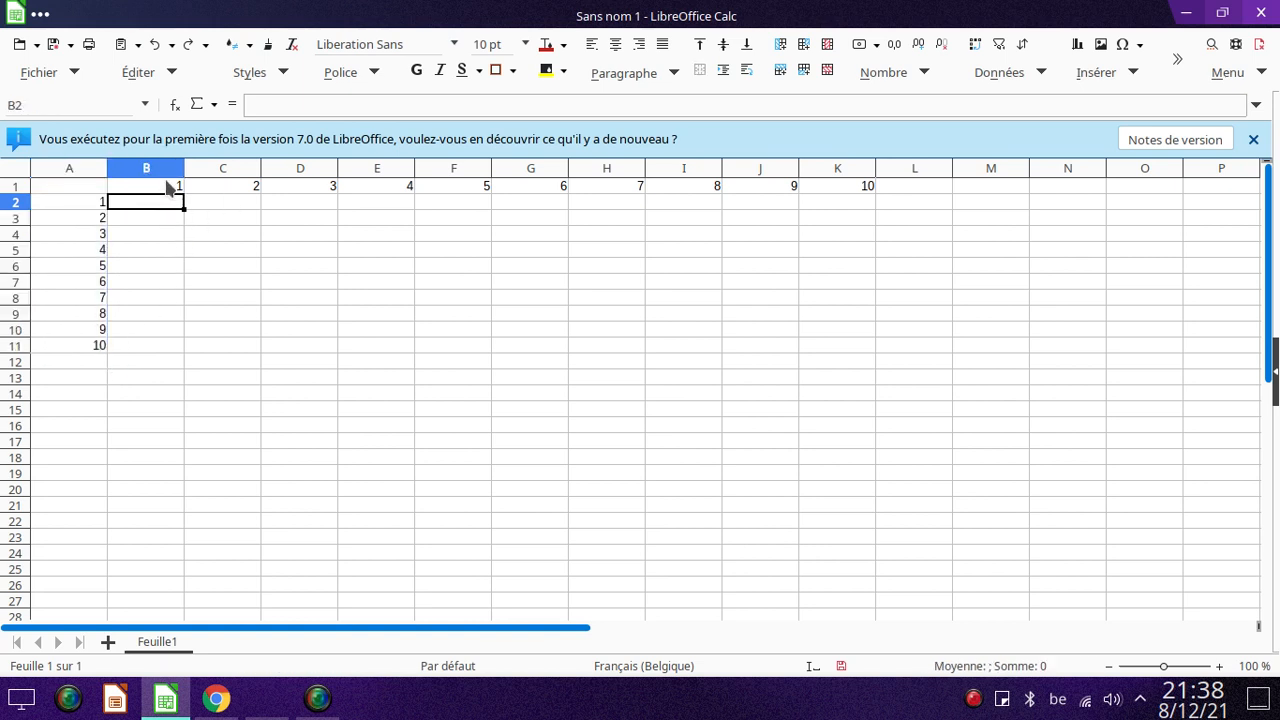
type("=")
left_click(174, 188)
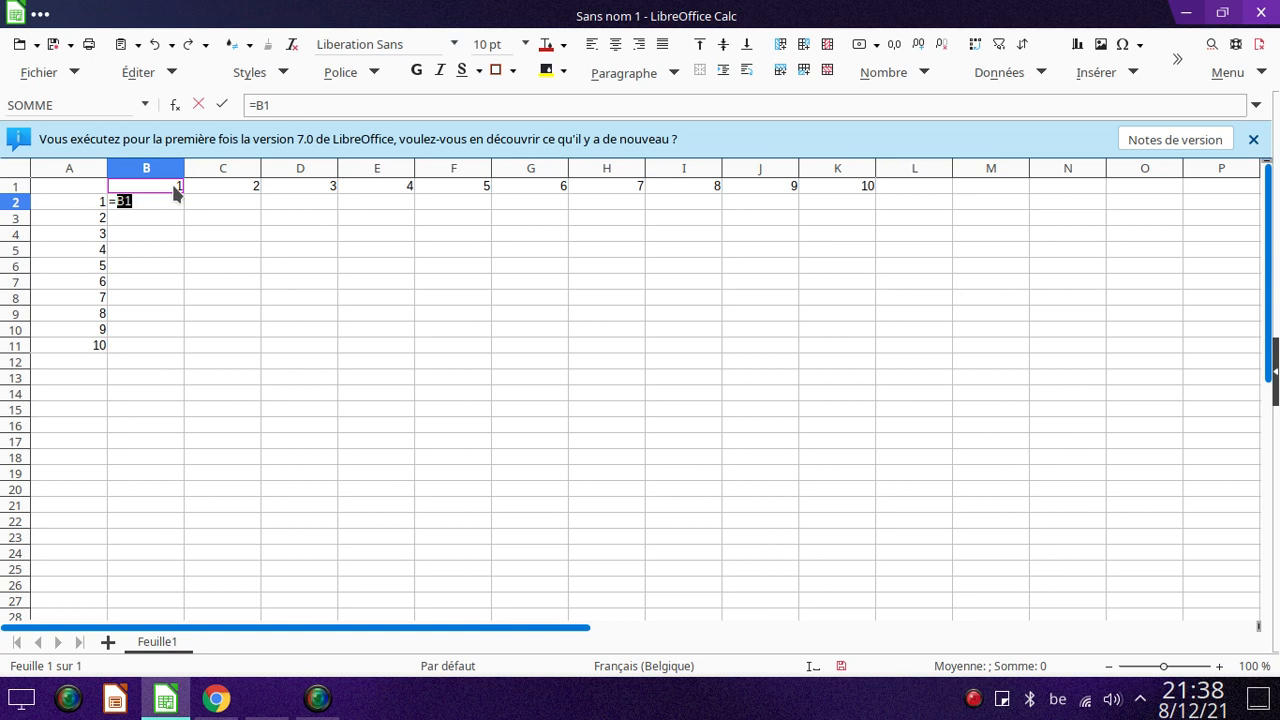
type("*")
left_click(92, 206)
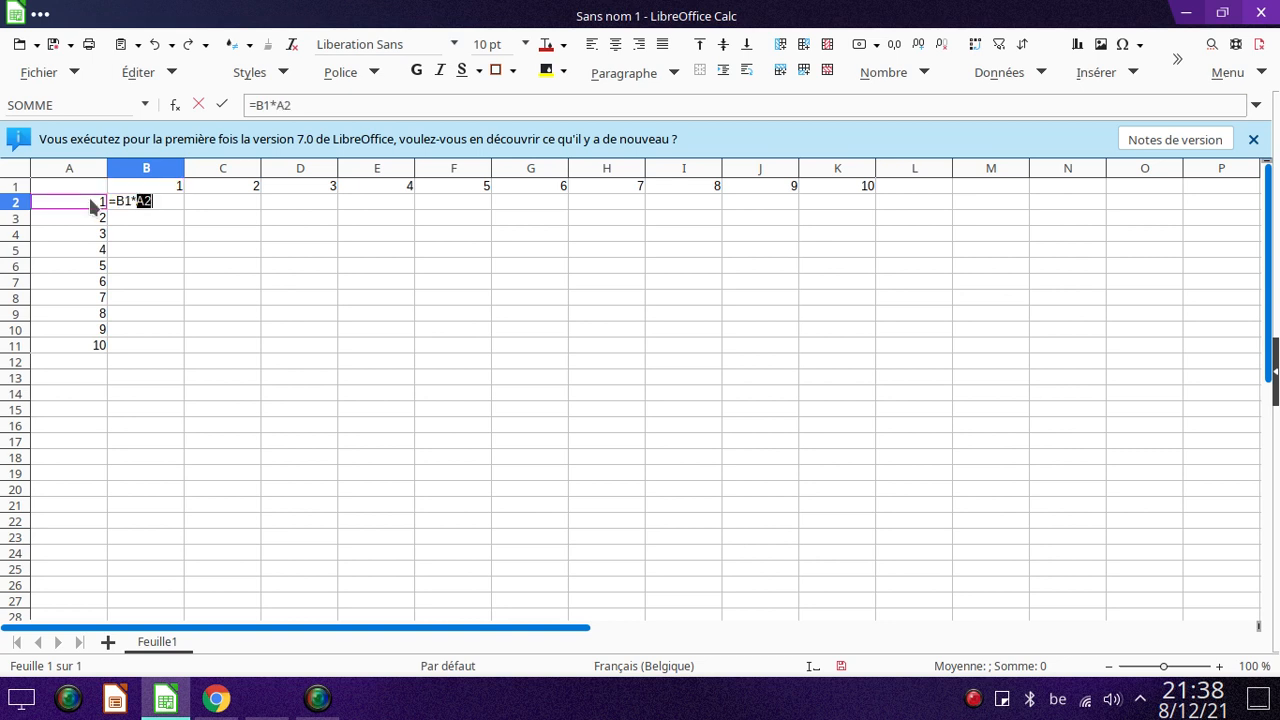
key("Return")
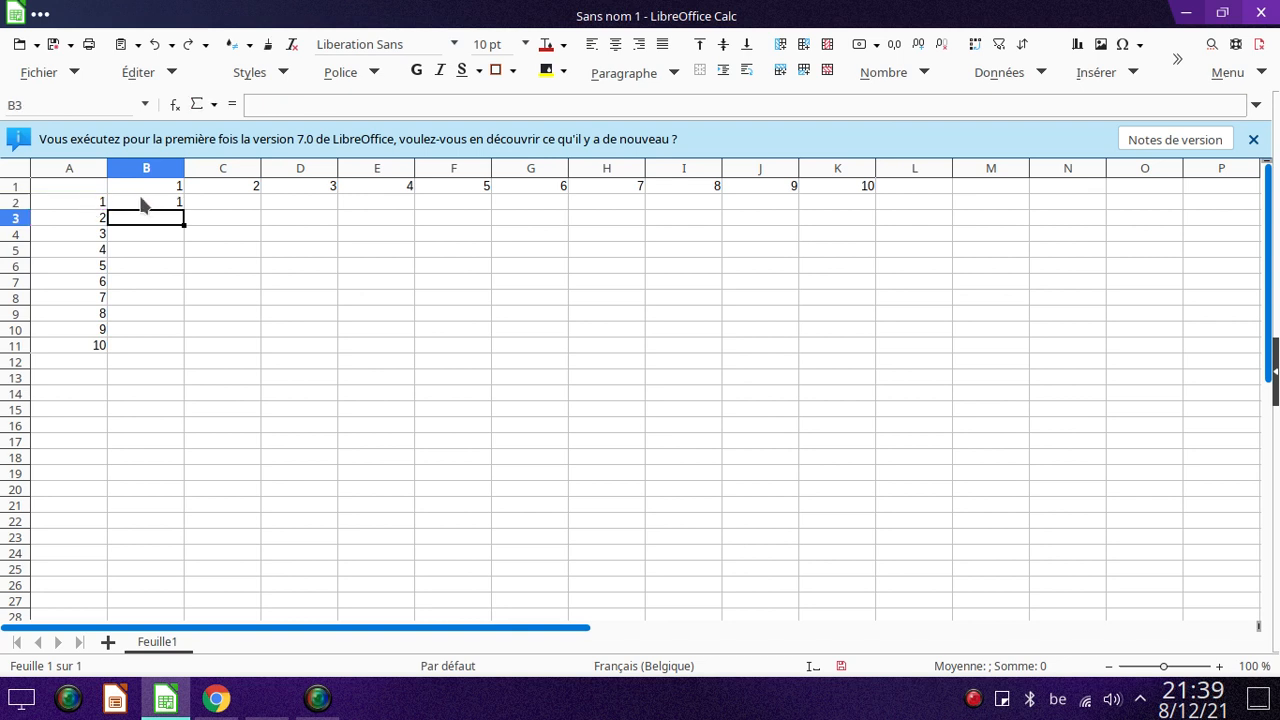
Copy the B2 formula across the range B2:K11 and inspect the copied formula in C2.
left_click(155, 207)
left_click_drag(184, 209, 867, 350)
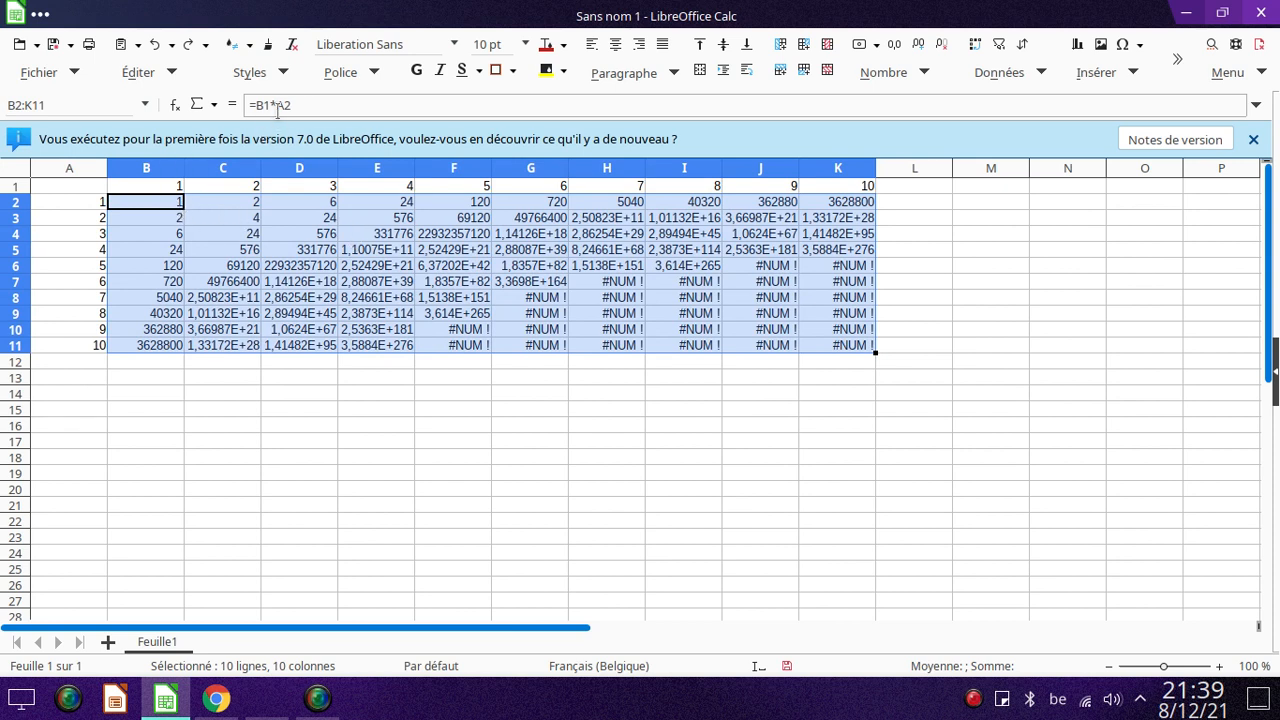
left_click(231, 198)
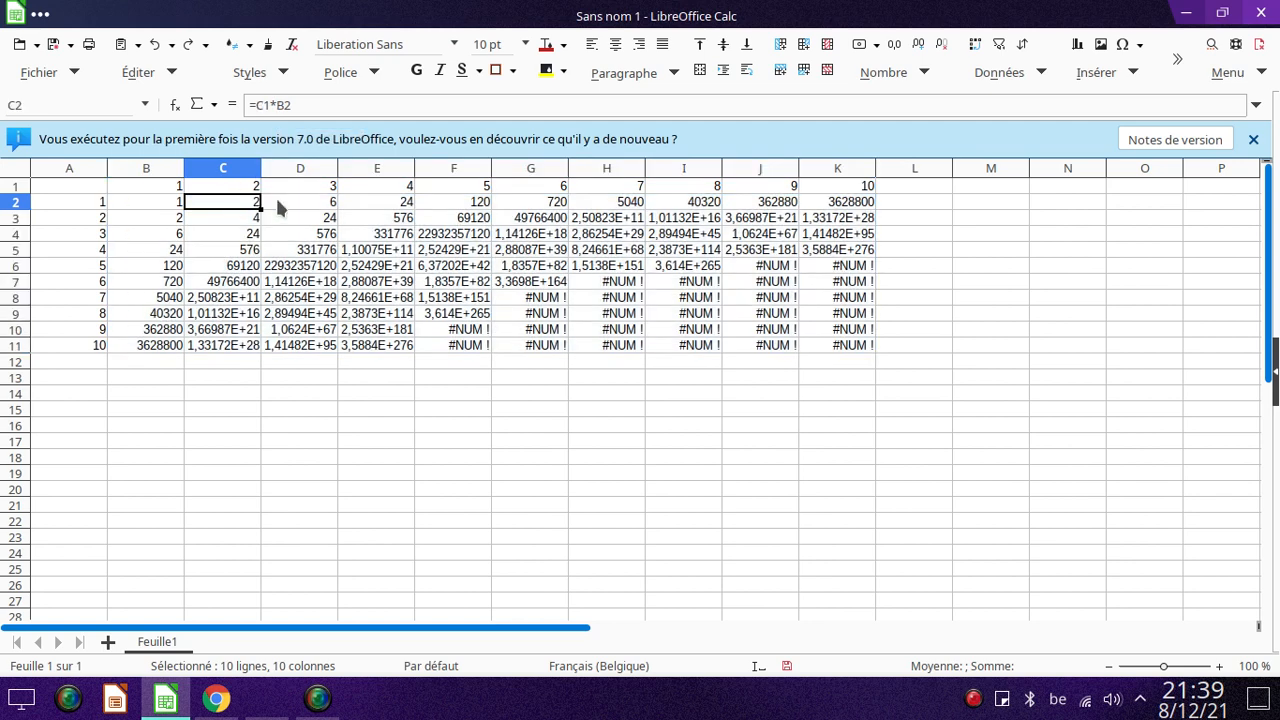
left_click(156, 204)
left_click(276, 105)
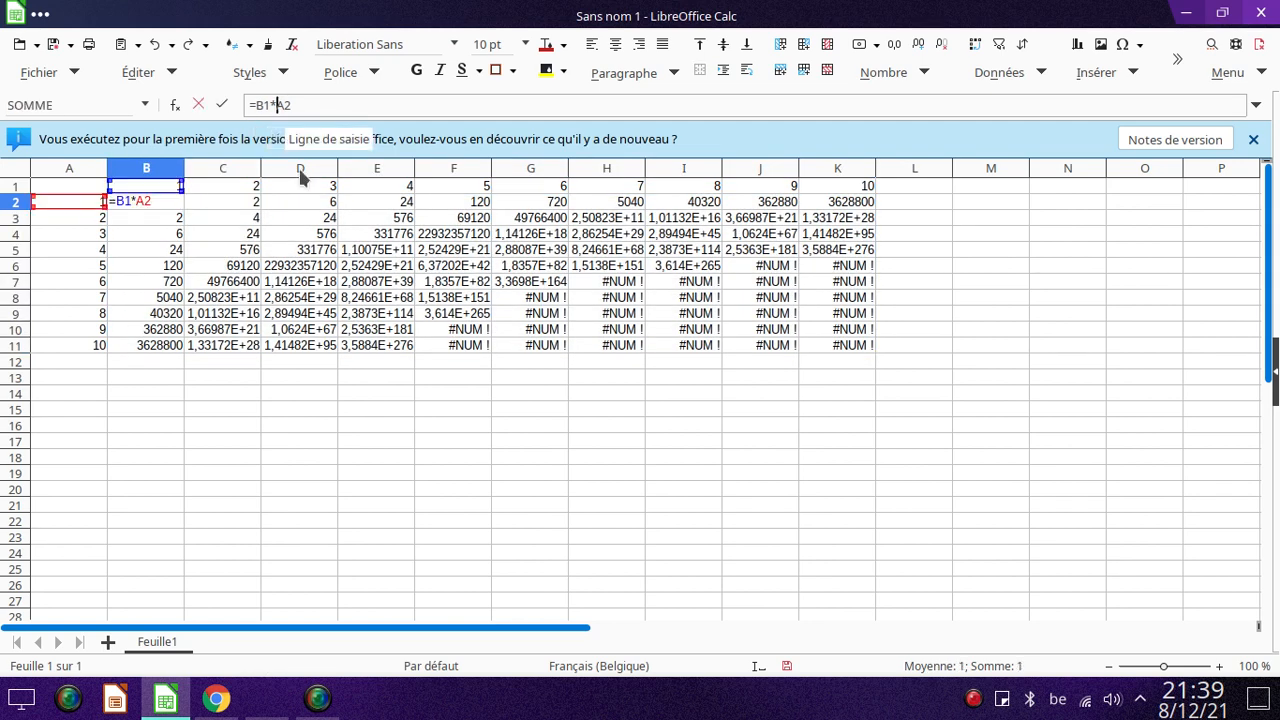
type("$")
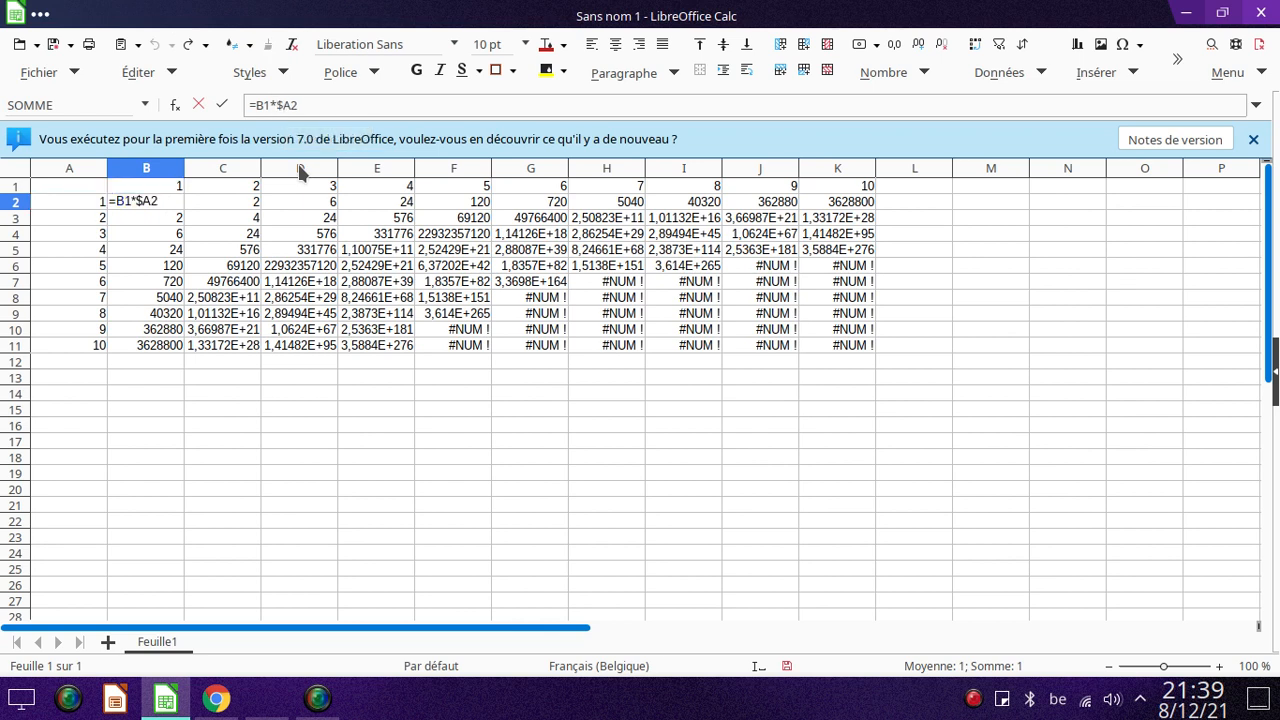
left_click(232, 207)
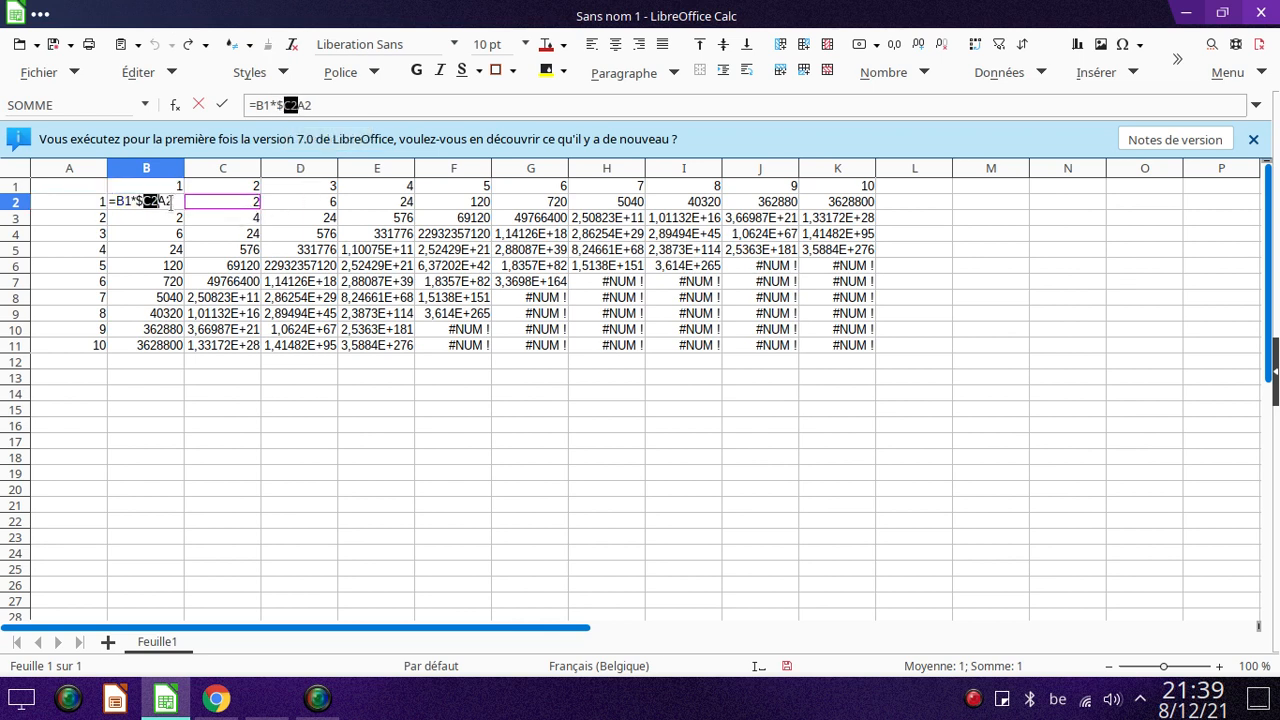
key("Escape")
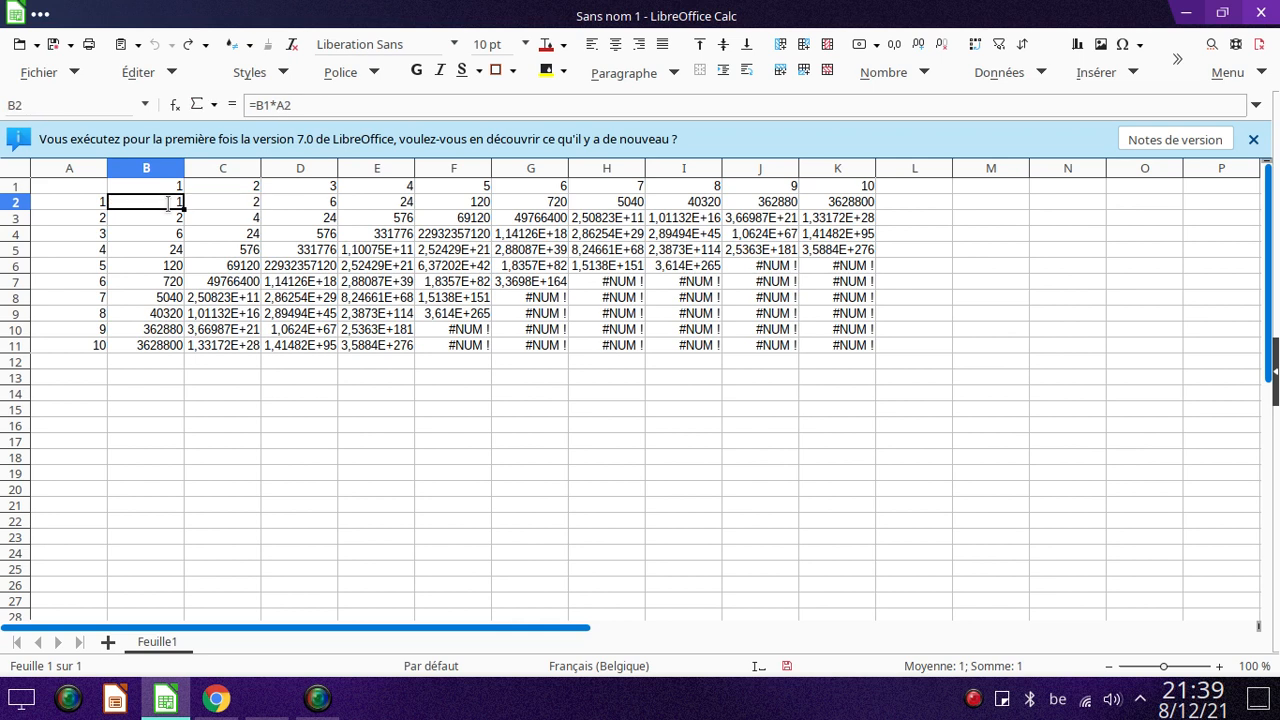
Lock column A in the B2 formula by changing it to =B1*$A2, and fill it across B2:K11.
left_click(278, 108)
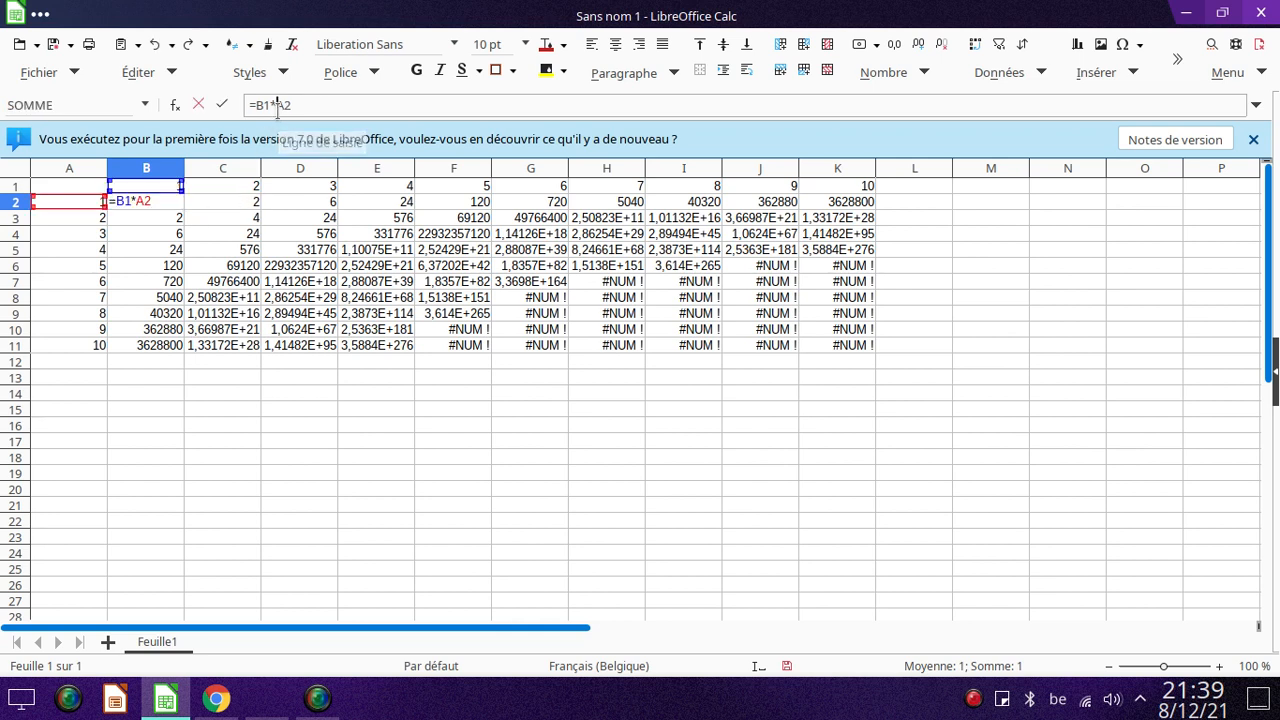
type("$")
key("Return")
left_click(182, 204)
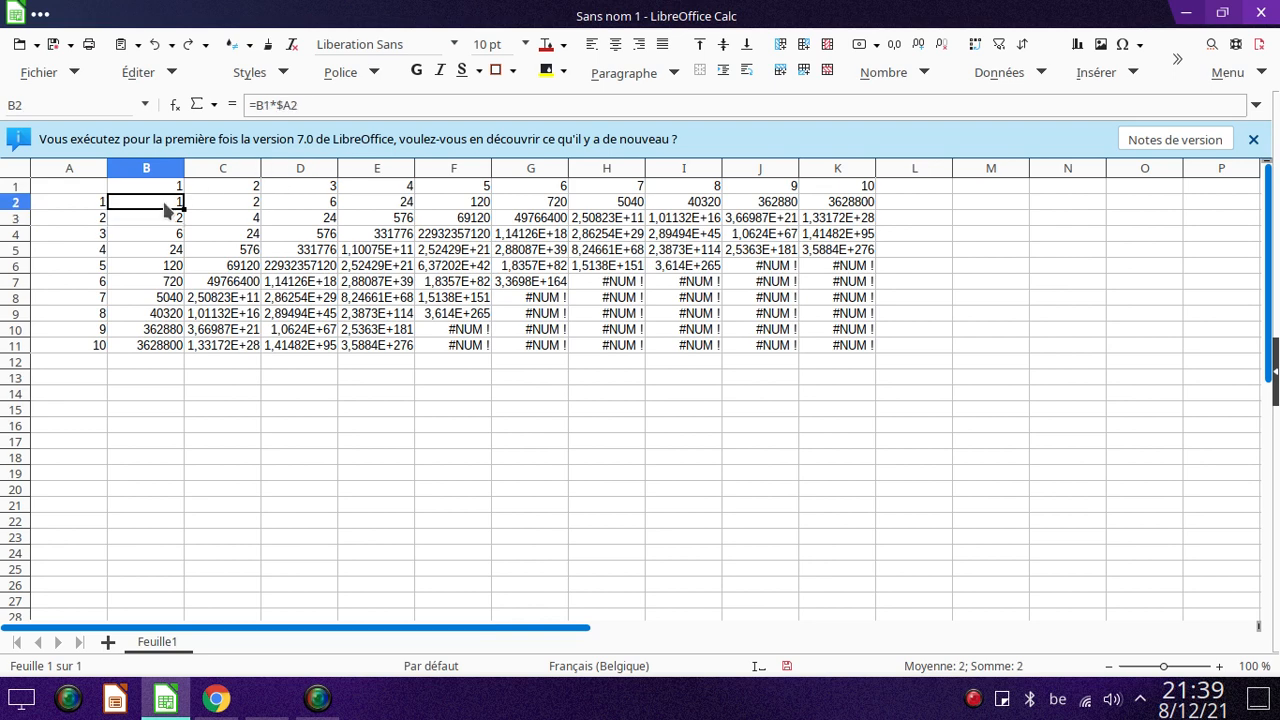
left_click_drag(184, 207, 876, 350)
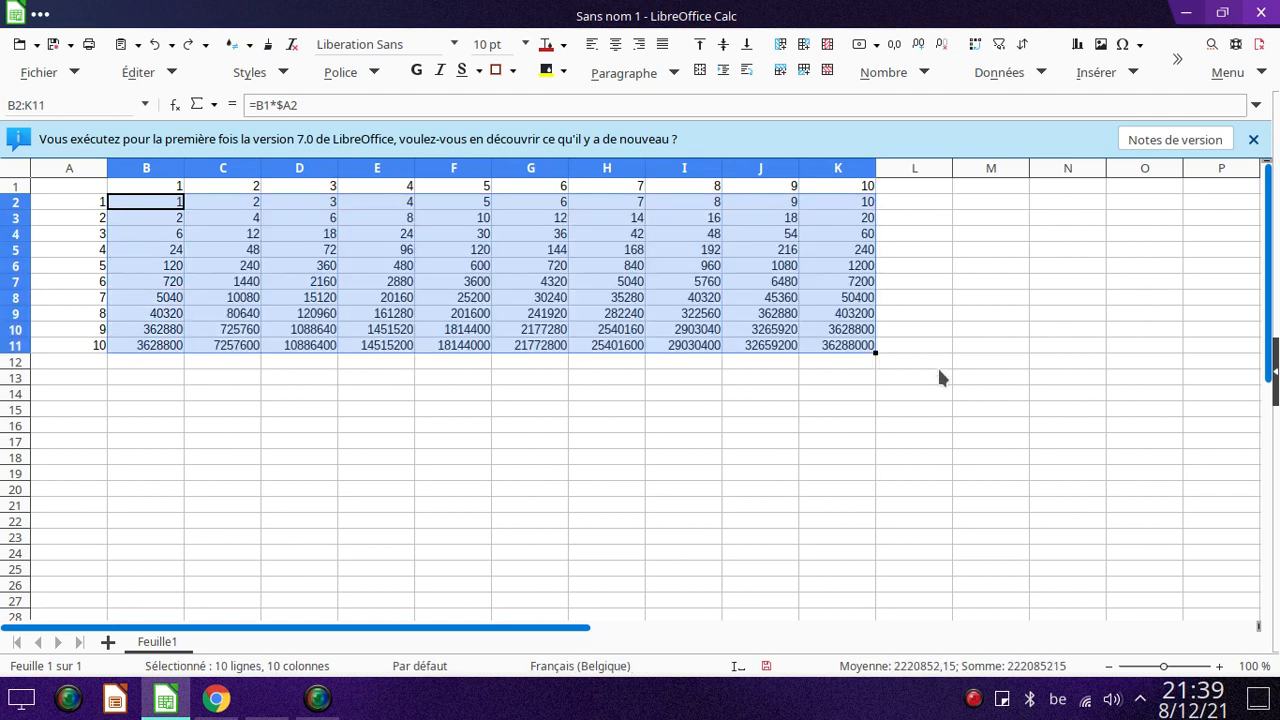
Lock row 1 in the B2 formula by changing it to =B$1*$A2, and fill it across B2:K11.
left_click(265, 105)
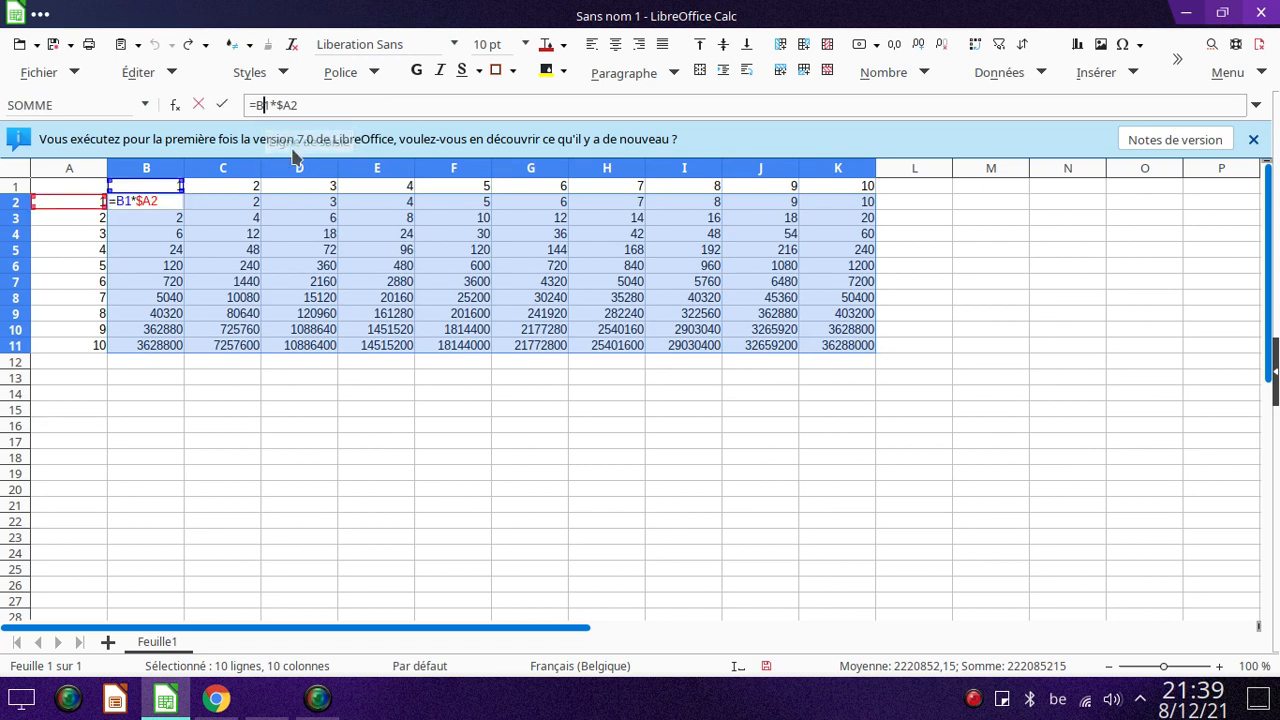
type("$")
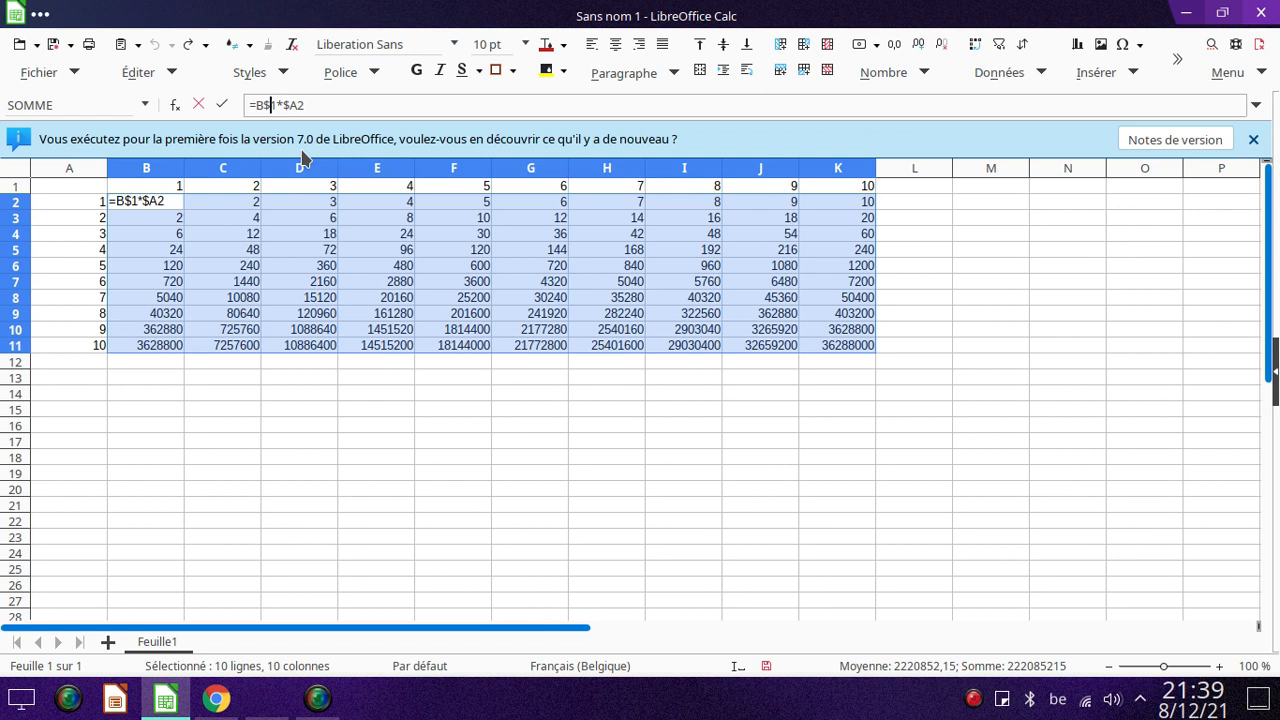
key("Return")
left_click(185, 208)
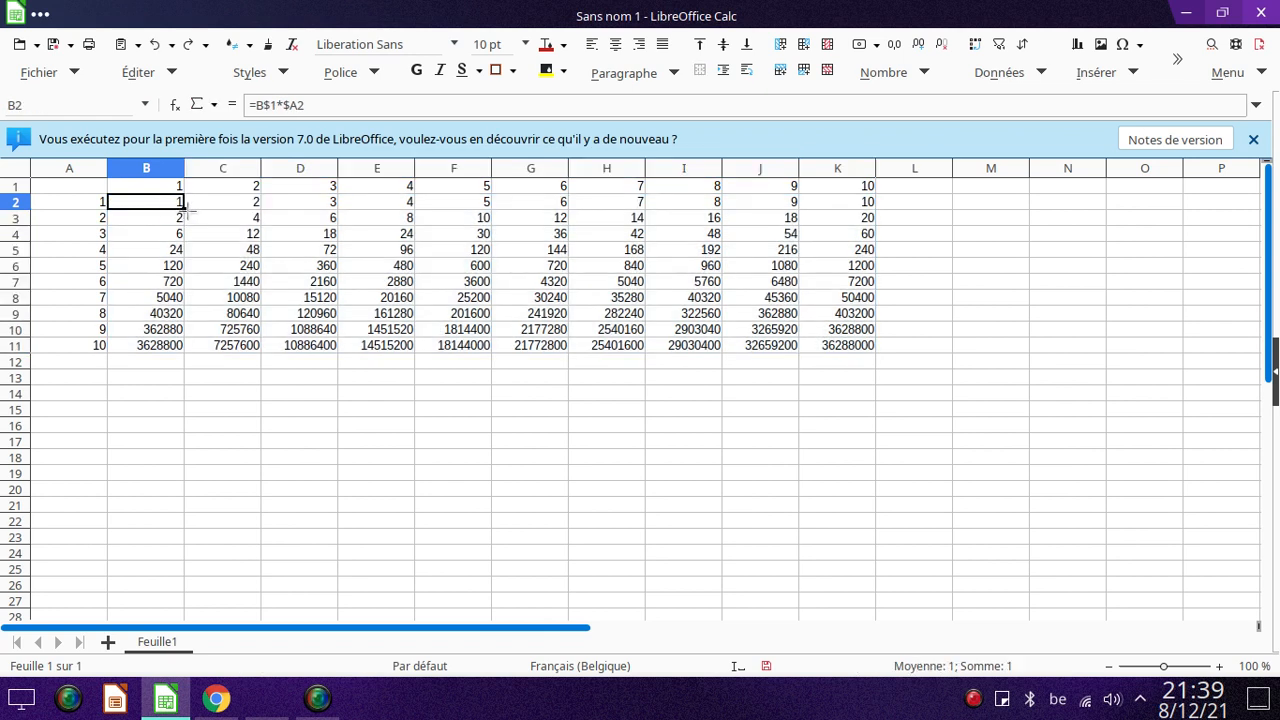
left_click_drag(185, 208, 872, 348)
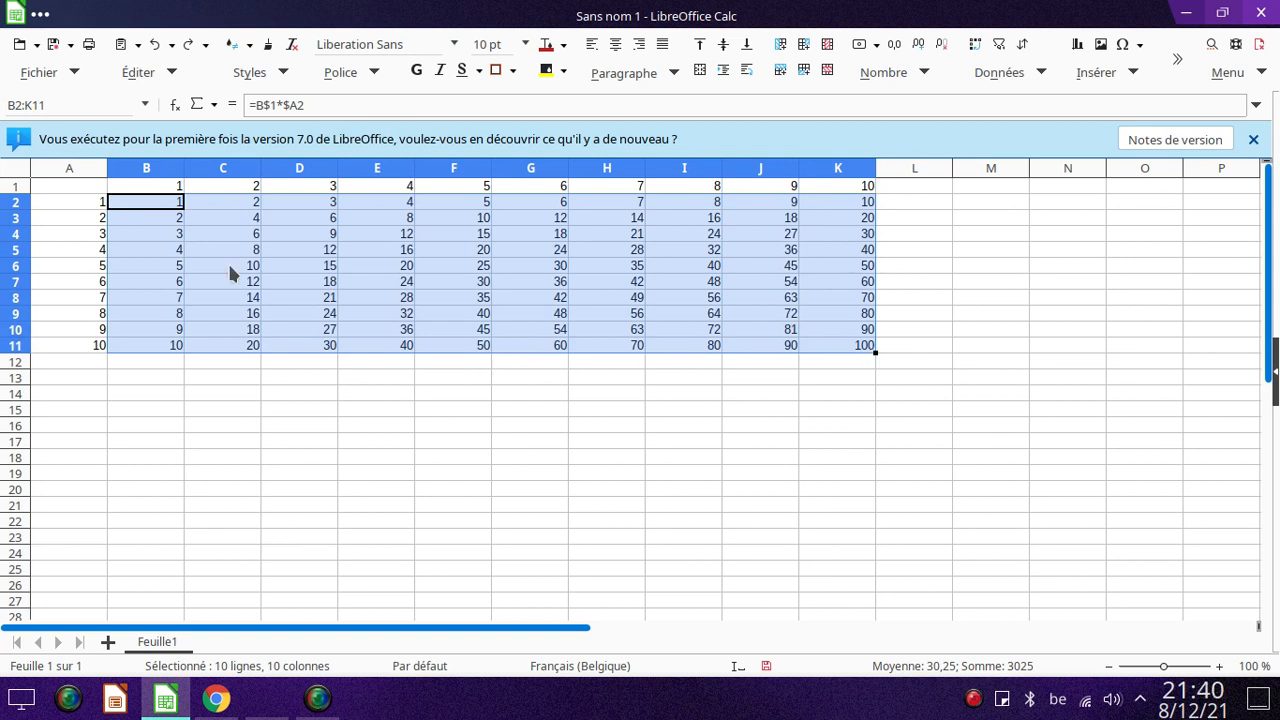
Widen all columns slightly and roughly double the height of all rows across the whole sheet.
left_click(16, 175)
left_click_drag(107, 167, 122, 167)
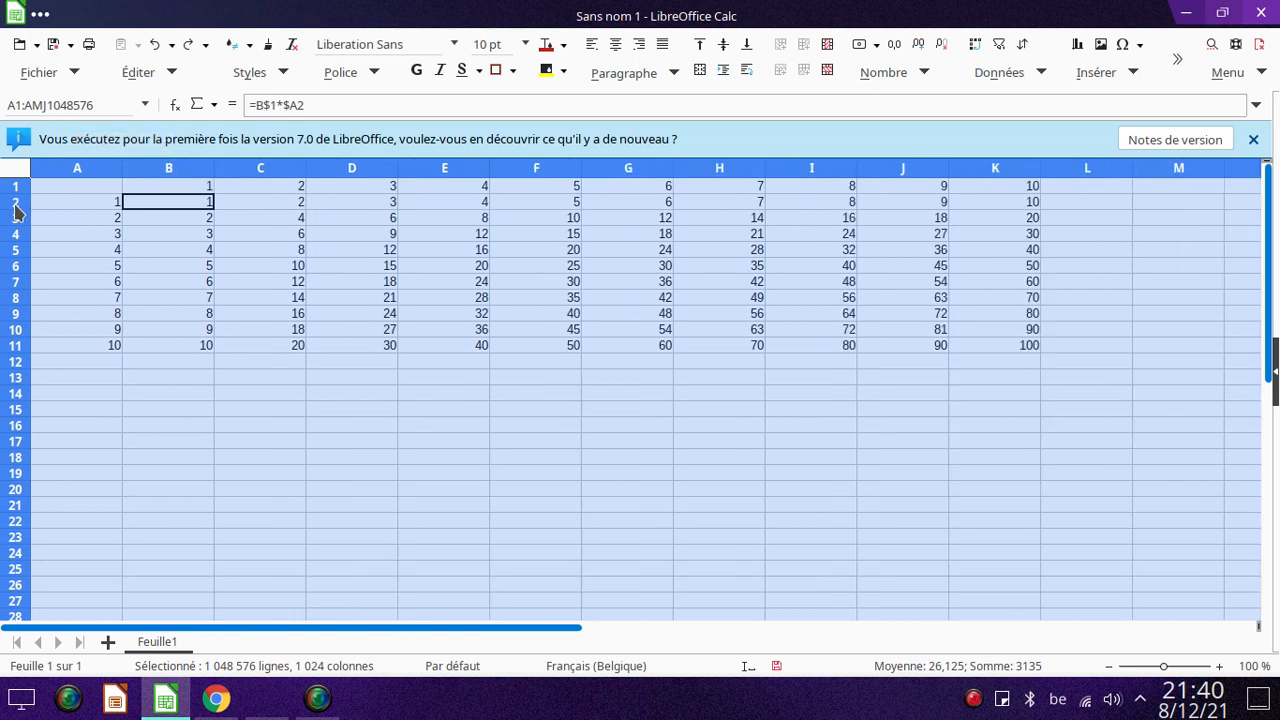
mouse_move(16, 209)
left_mouse_down()
mouse_move(16, 237)
mouse_move(21, 212)
left_mouse_up()
left_click(118, 170)
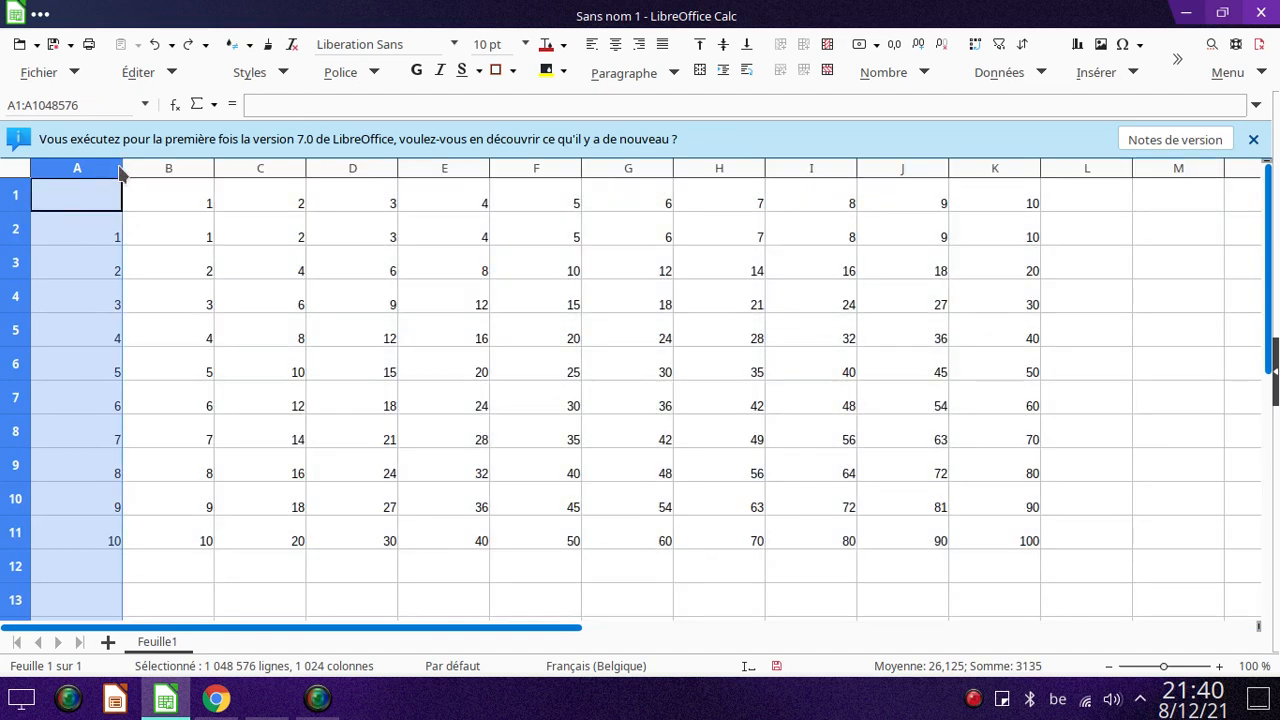
left_click(18, 172)
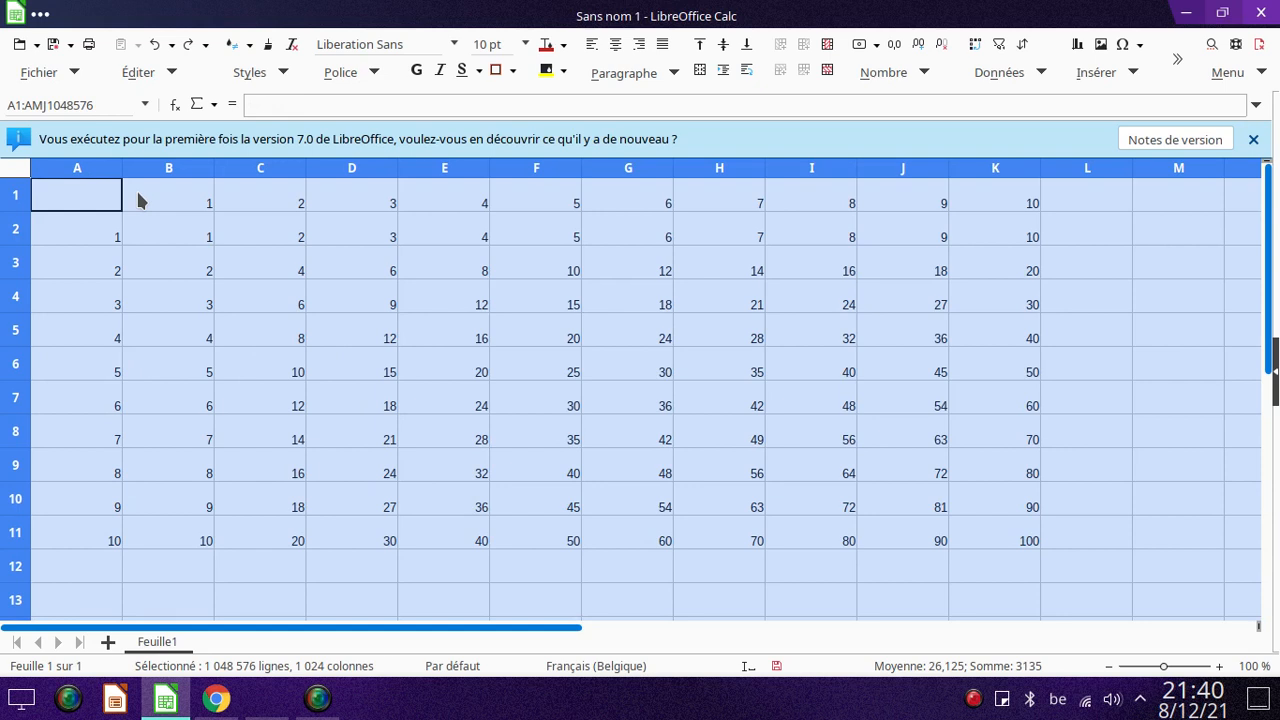
Save the workbook as Sans nom 1 in the Documents folder in Excel 2007–365 (.xlsx) format, keeping that format.
left_click(63, 80)
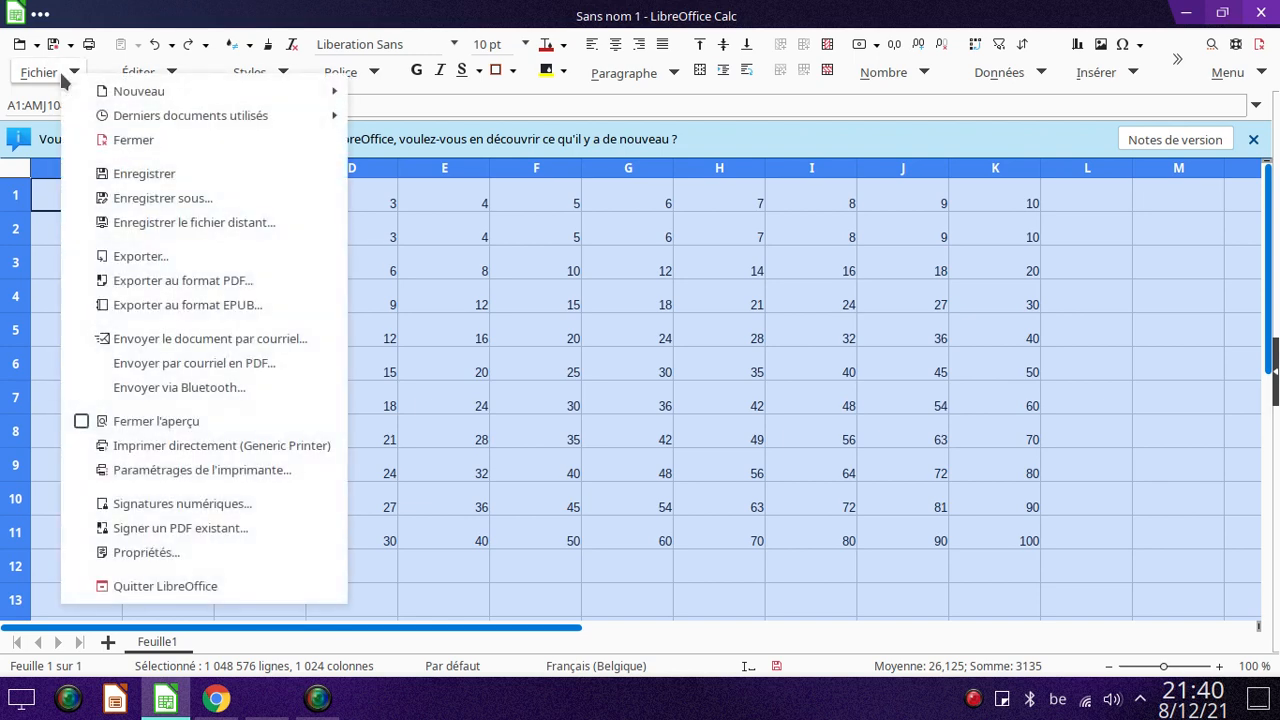
left_click(165, 198)
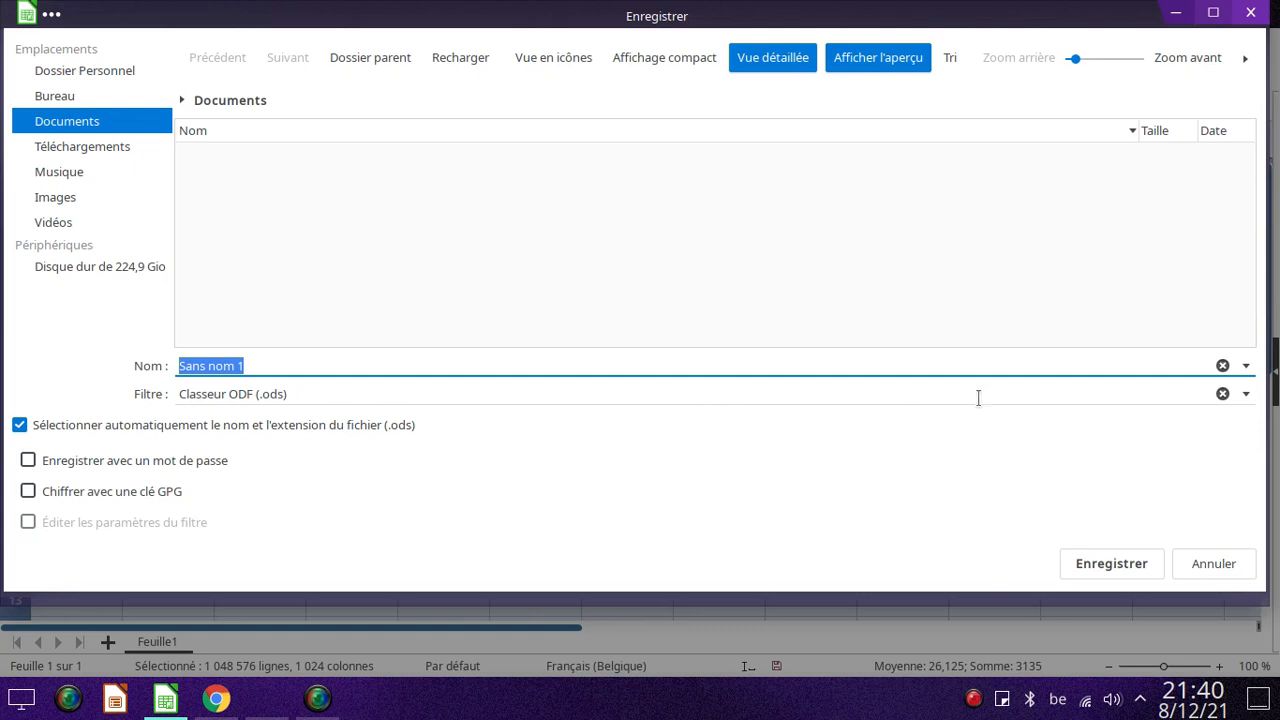
left_click(1246, 394)
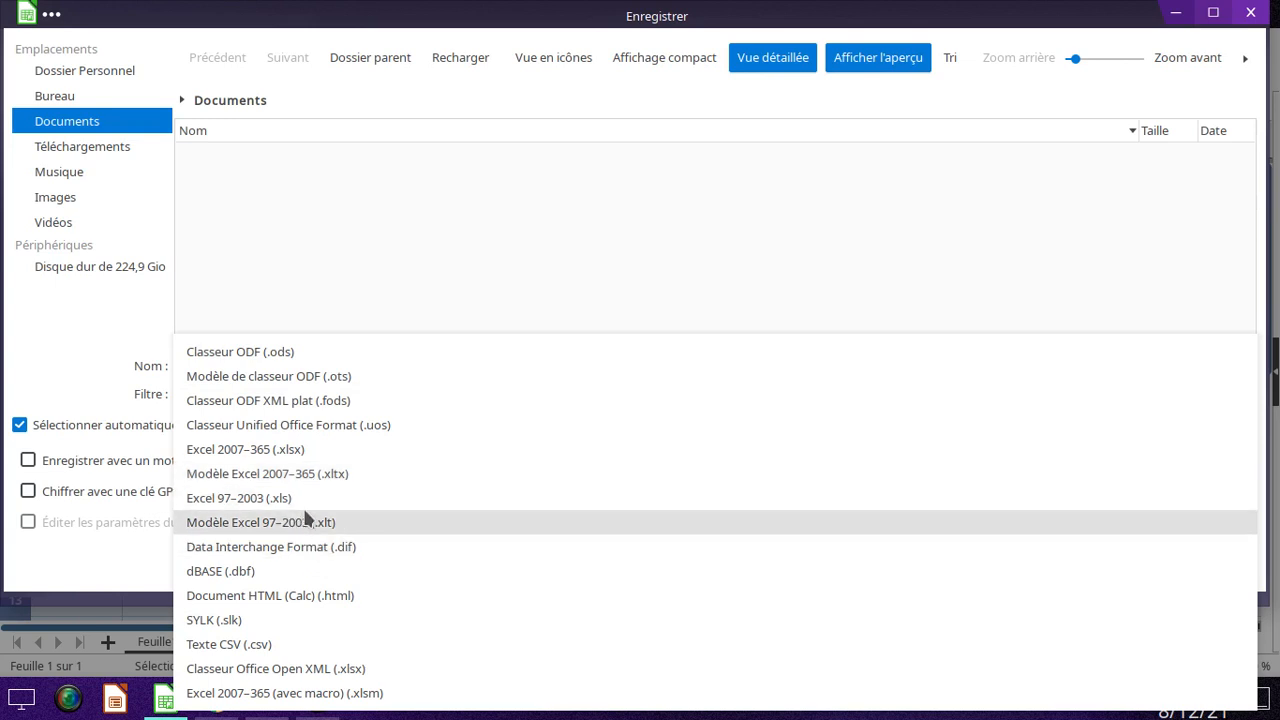
left_click(309, 449)
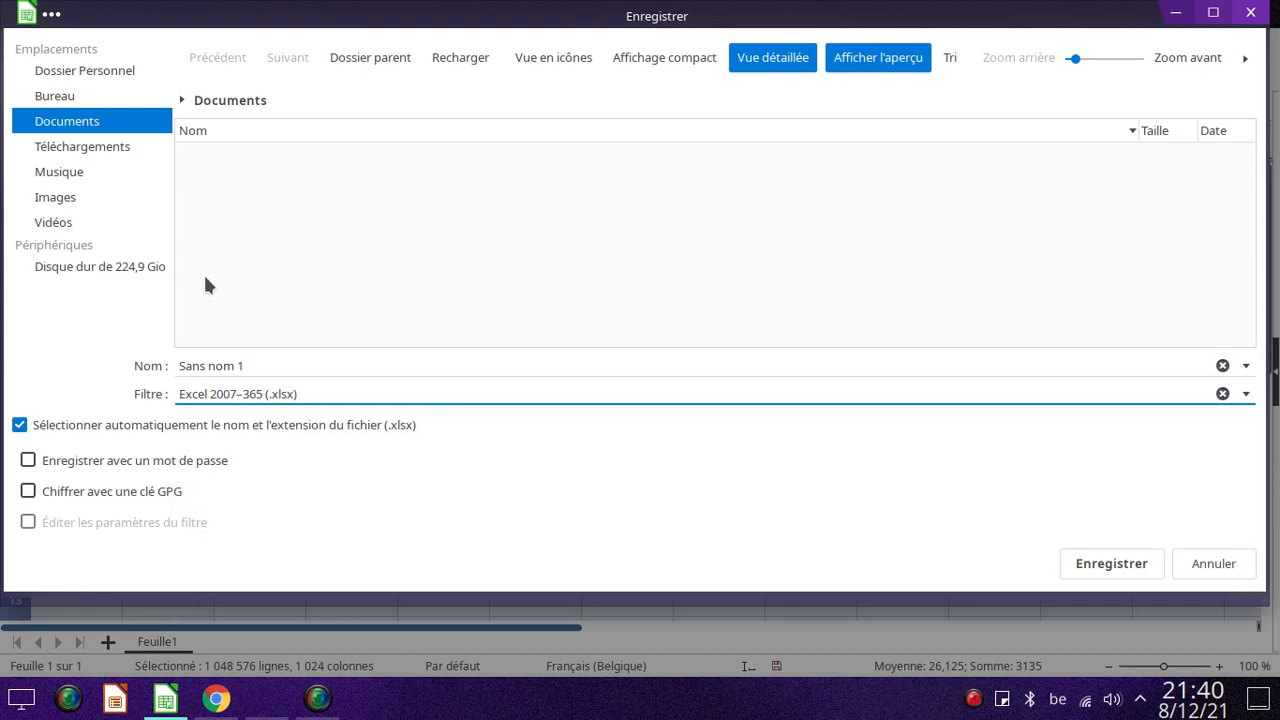
left_click(110, 127)
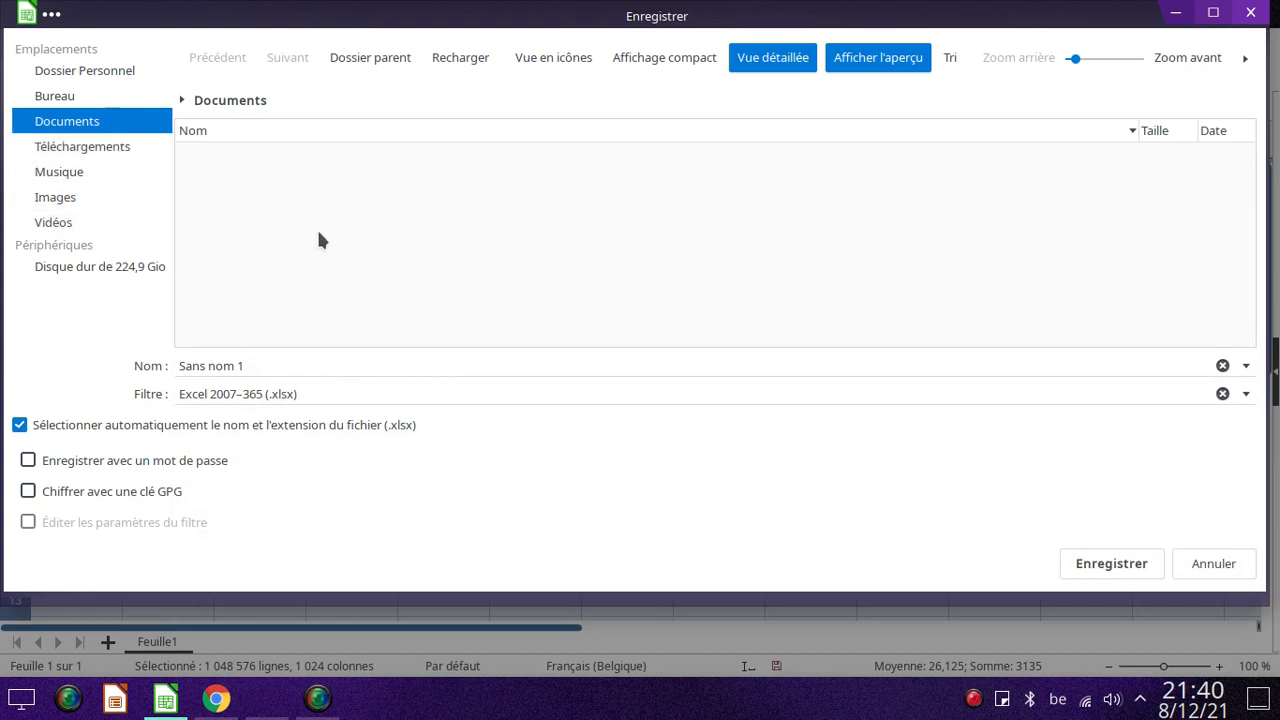
left_click(1092, 564)
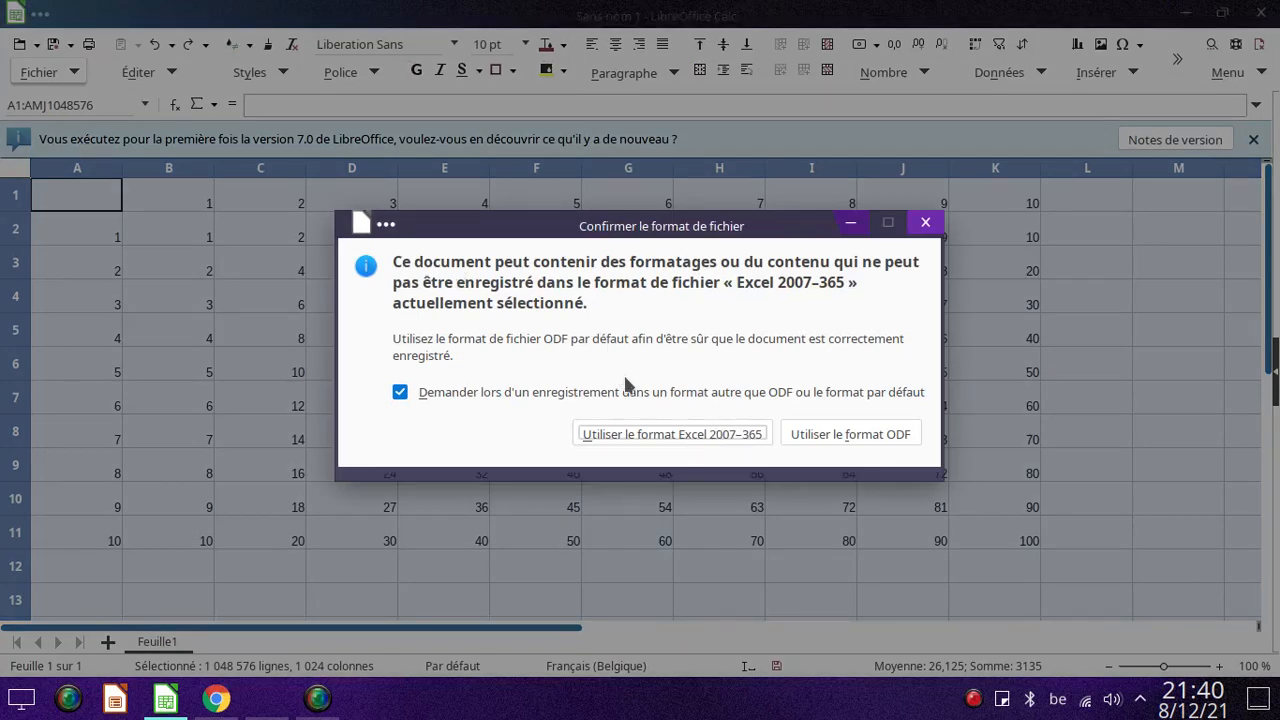
left_click(666, 434)
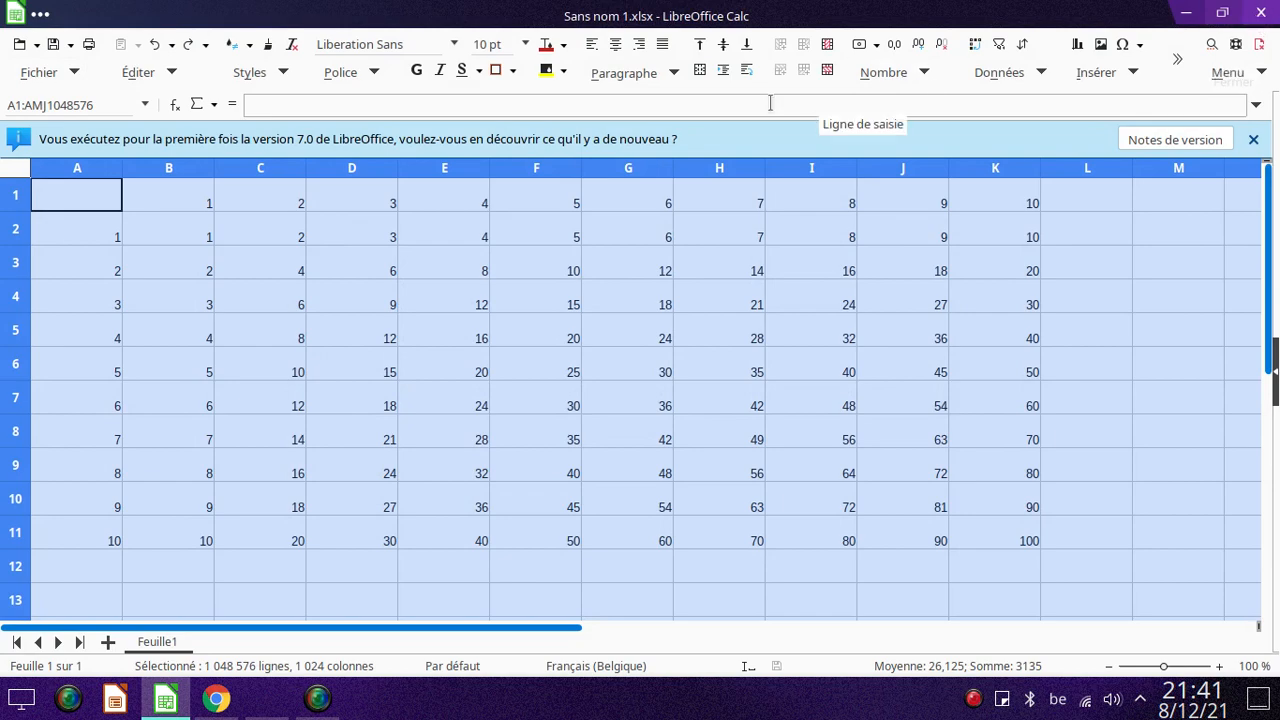
Quit LibreOffice with the saved Sans nom 1.xlsx workbook.
left_click(40, 72)
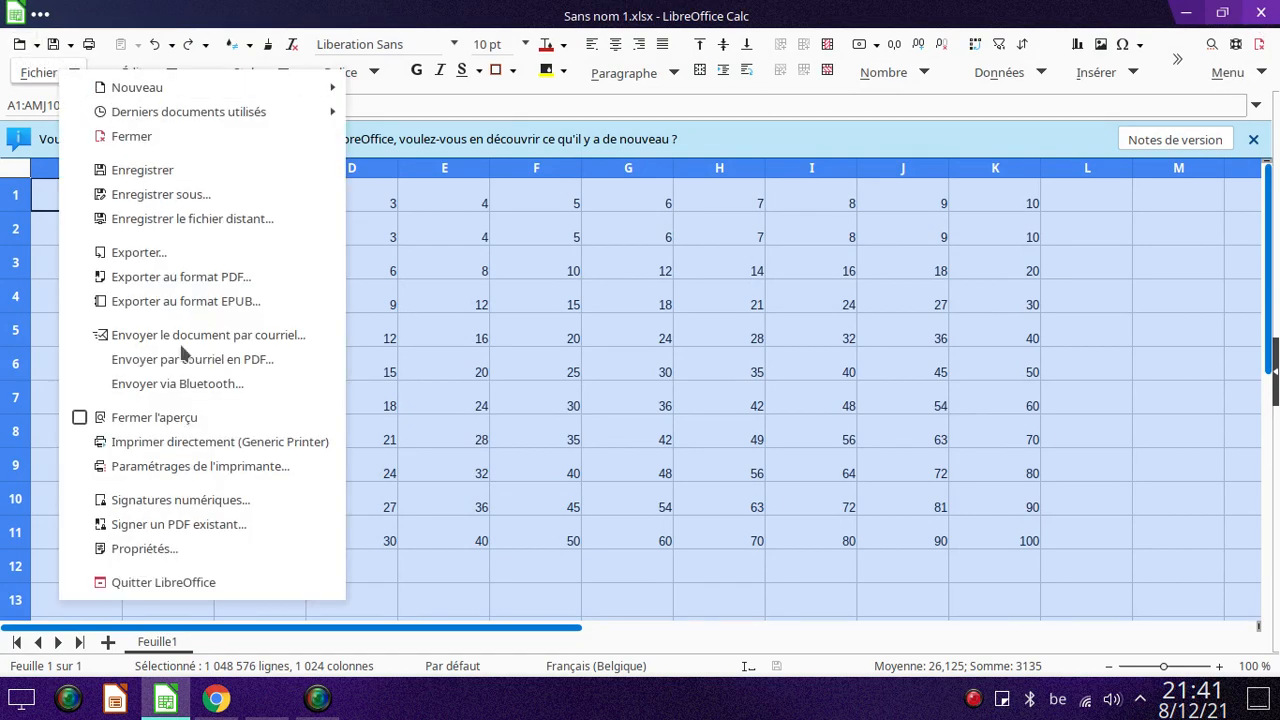
left_click(163, 582)
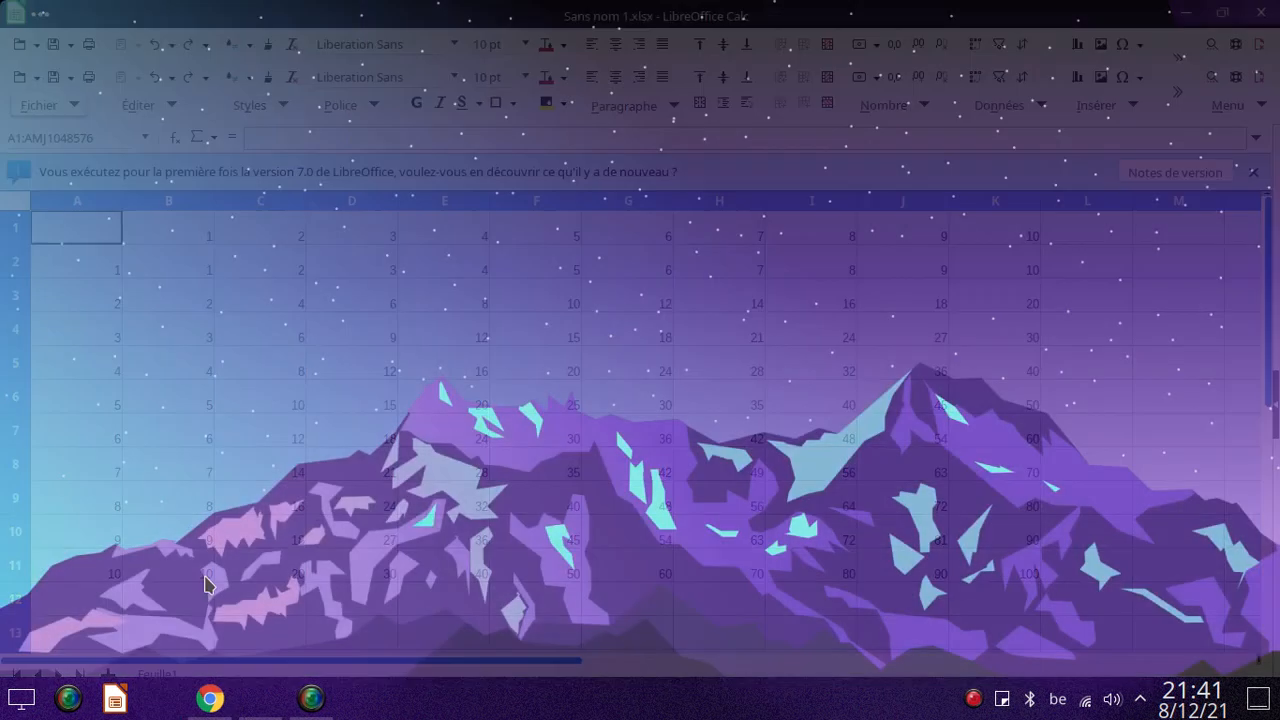
left_click(22, 706)
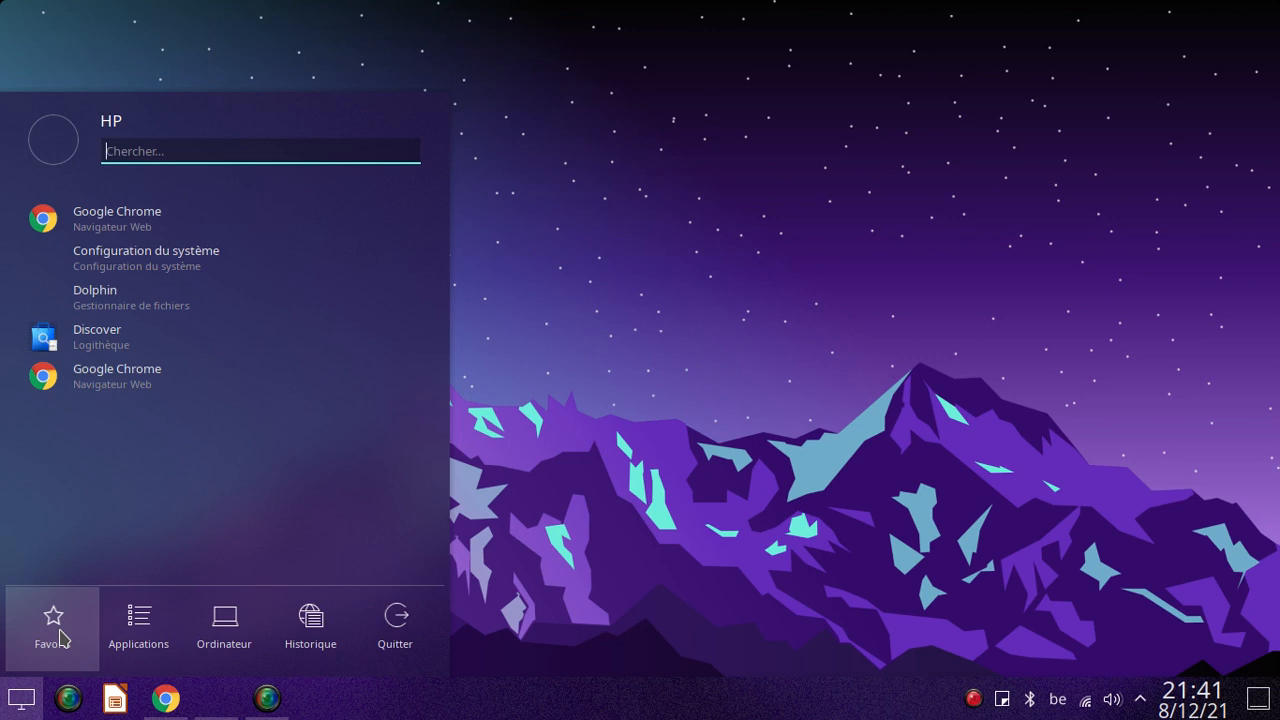
type("docu")
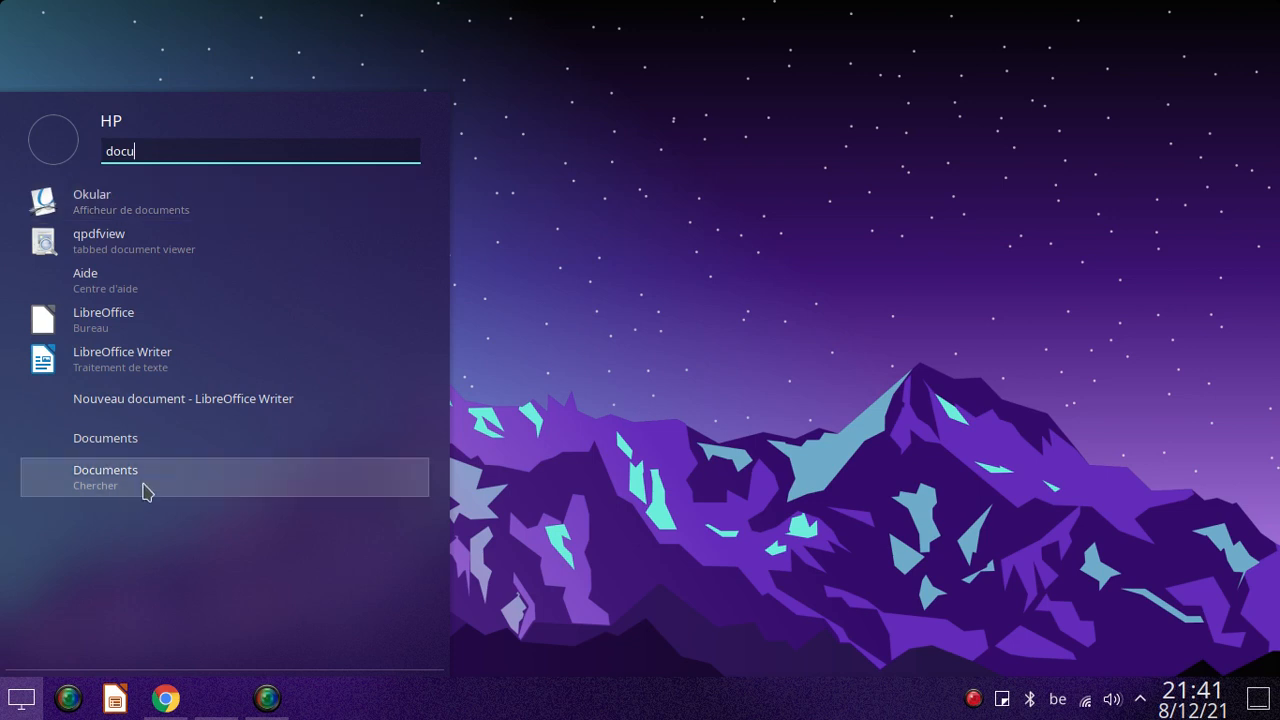
left_click(467, 650)
Search the desktop's application launcher for calc and start LibreOffice Calc with a blank spreadsheet.
mouse_move(220, 710)
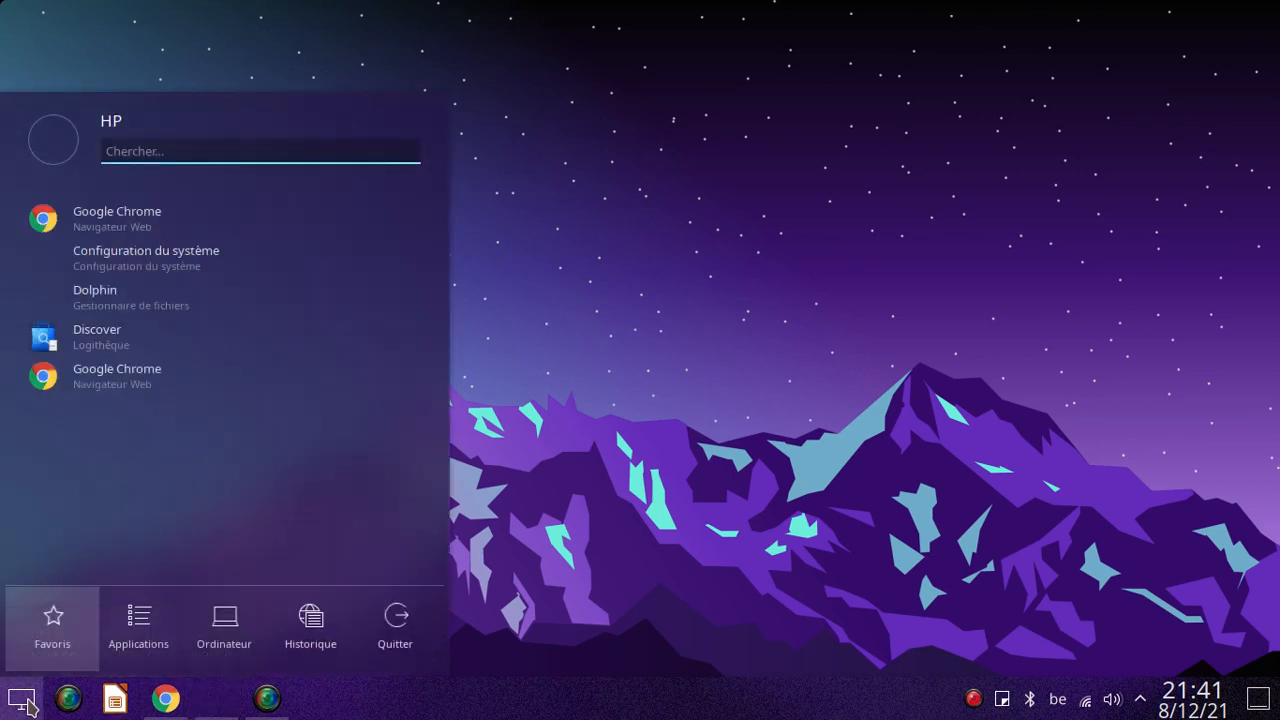
type("calc")
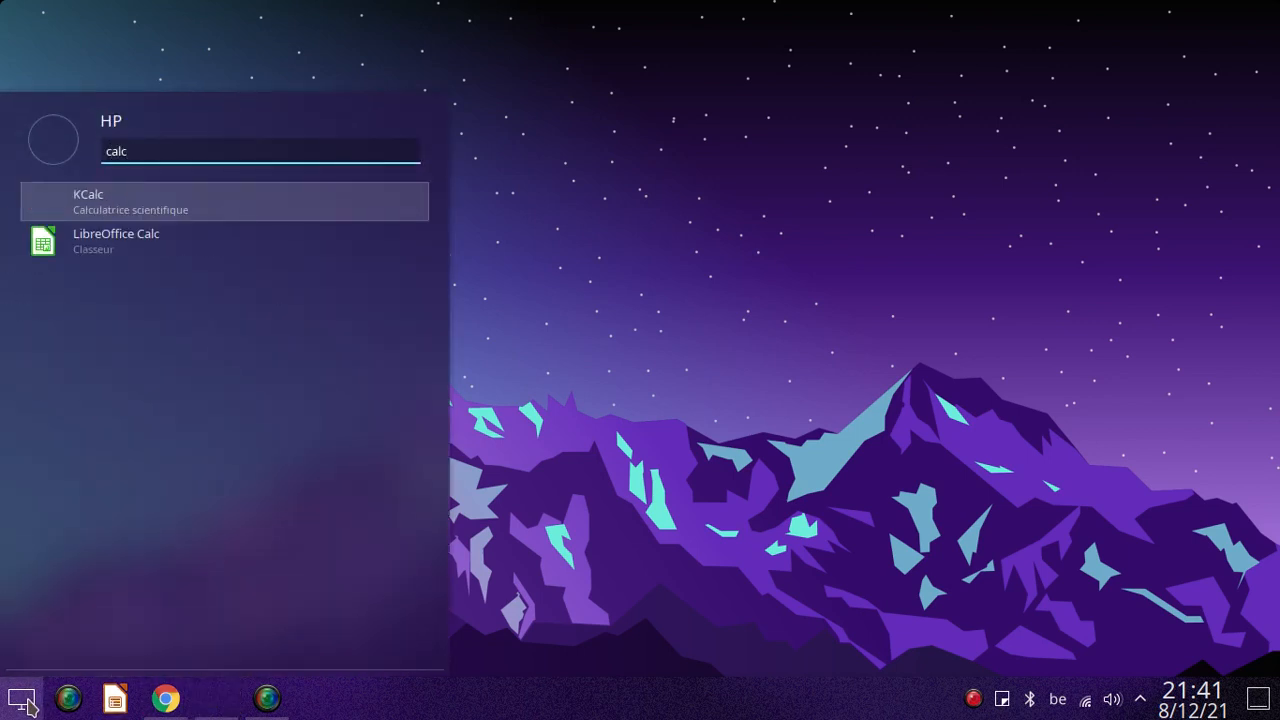
key("Down")
key("Return")
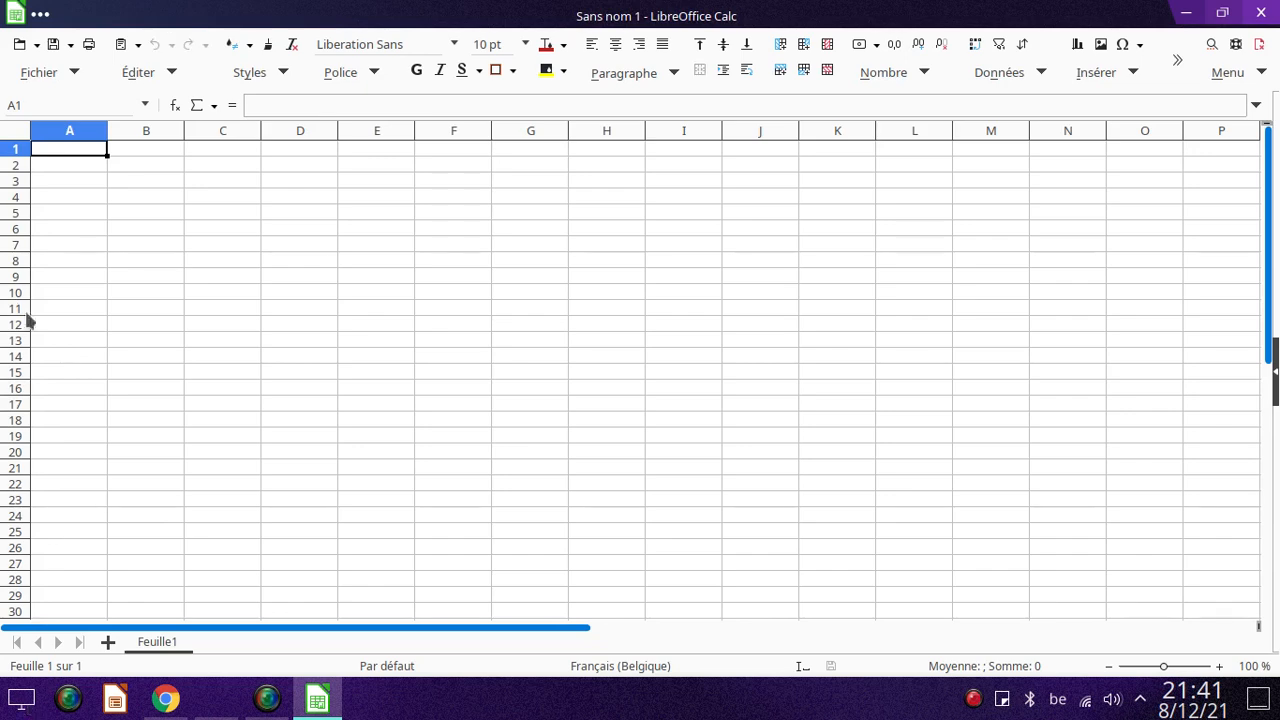
left_click(57, 78)
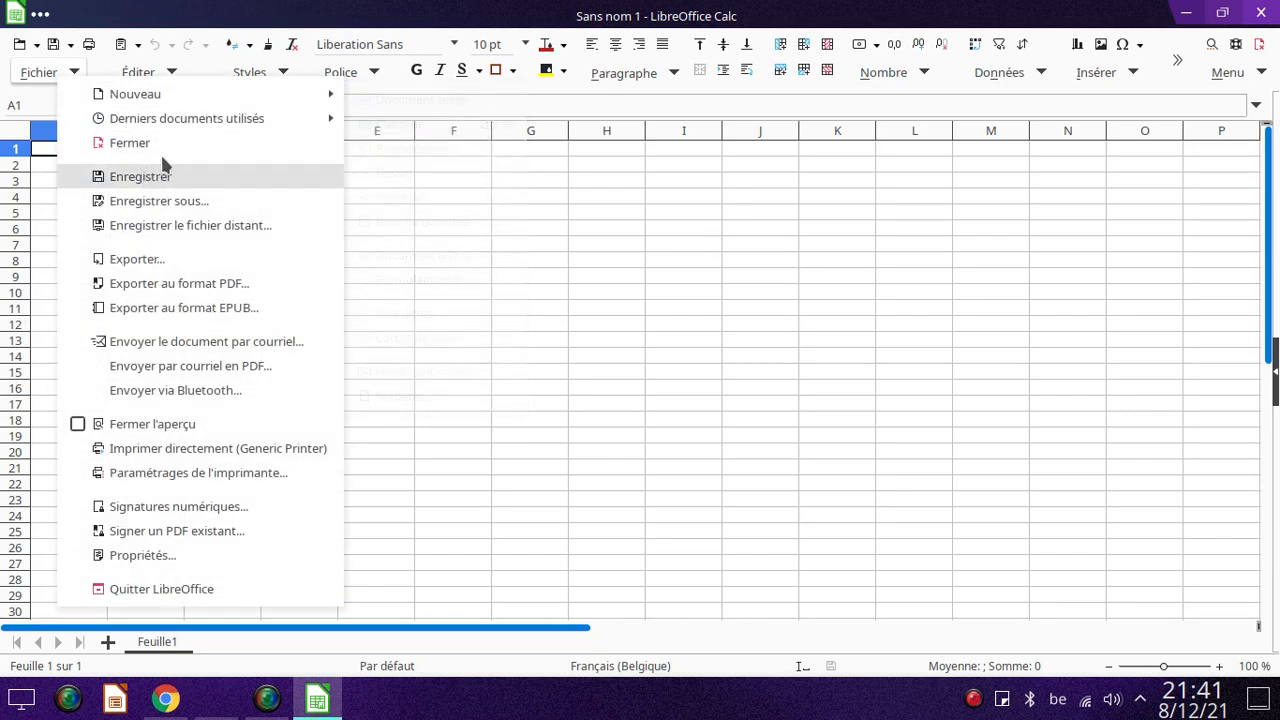
mouse_move(169, 91)
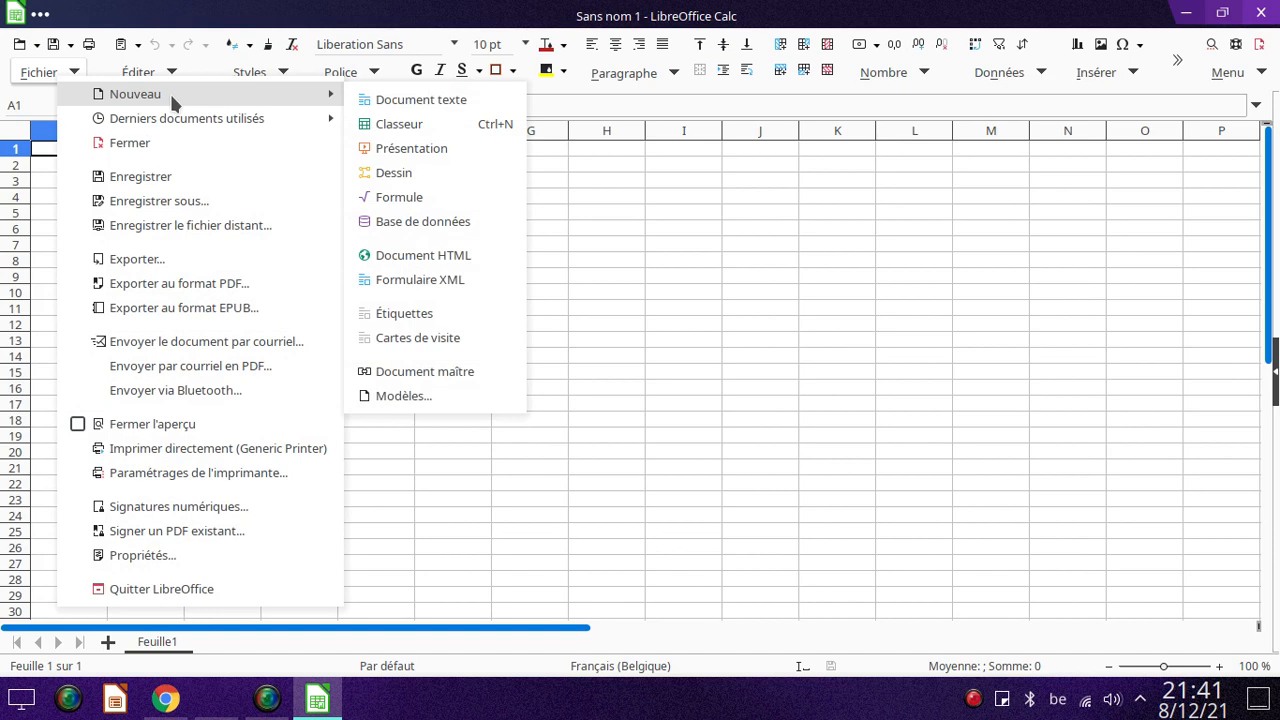
left_click(60, 77)
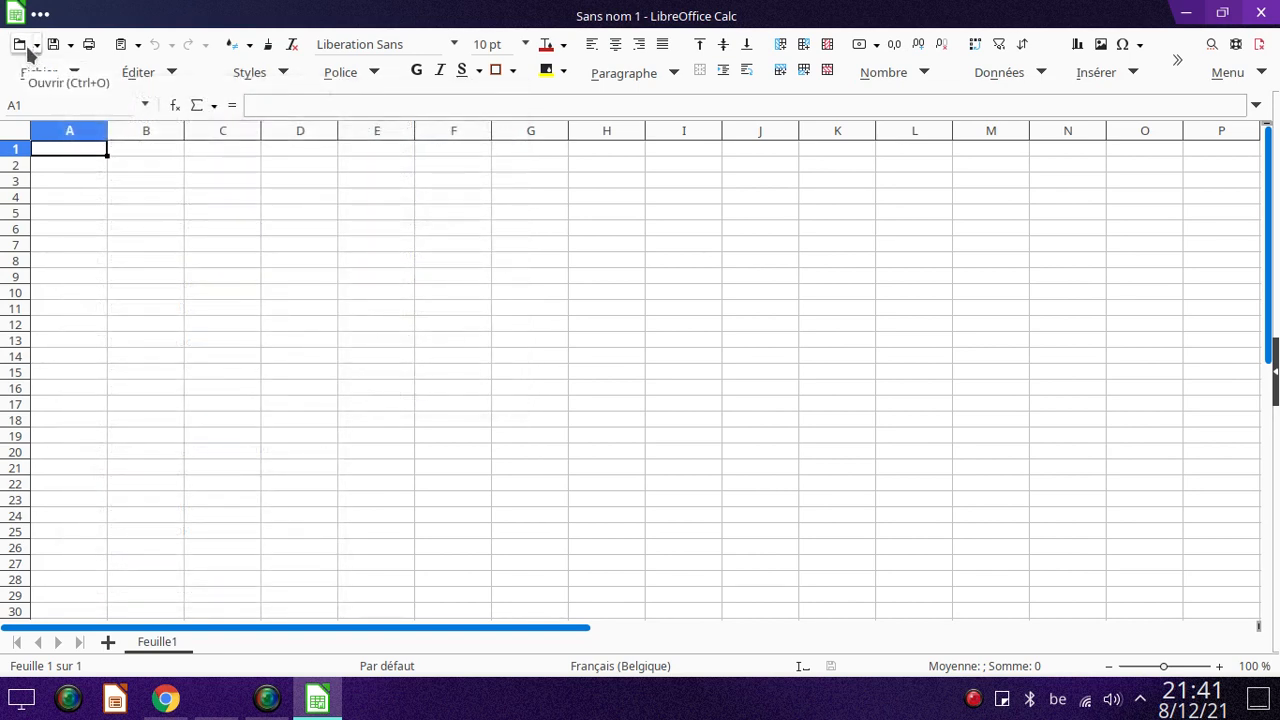
Open the saved workbook Sans nom 1.xlsx from the Documents folder.
left_click(20, 46)
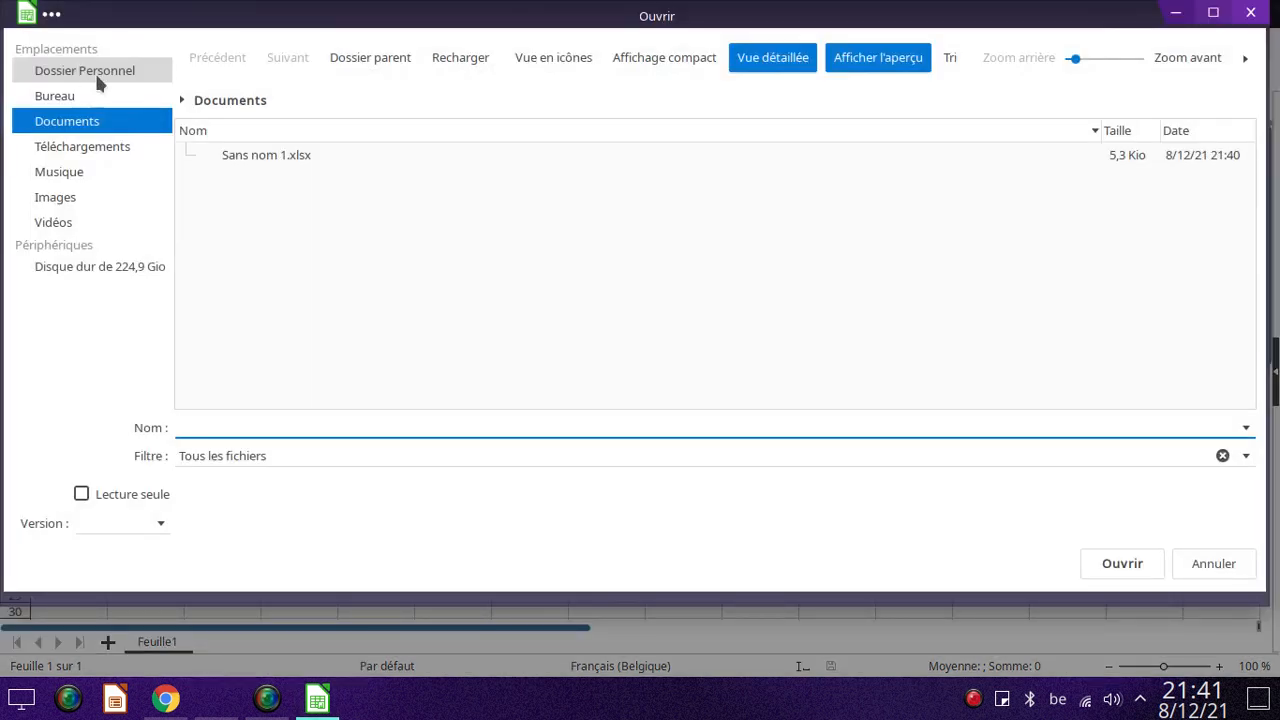
double_click(258, 156)
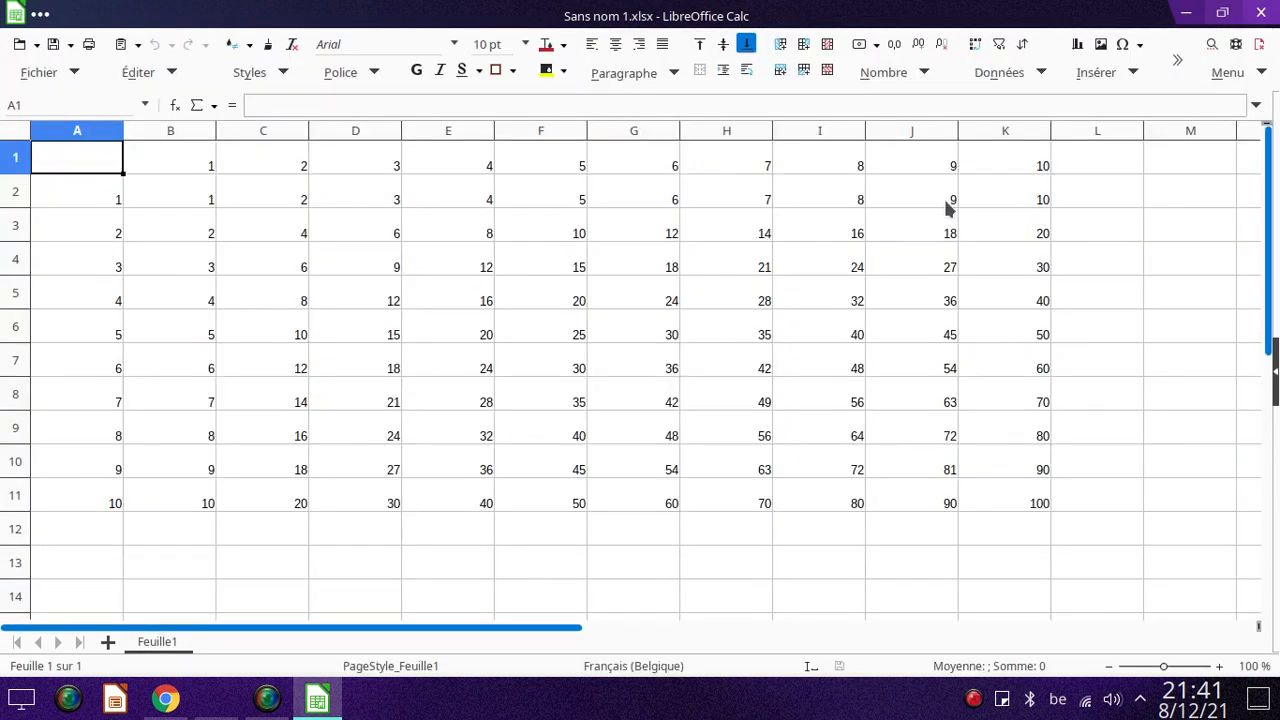
Close the reopened Sans nom 1.xlsx workbook and its Calc window.
left_click(1267, 12)
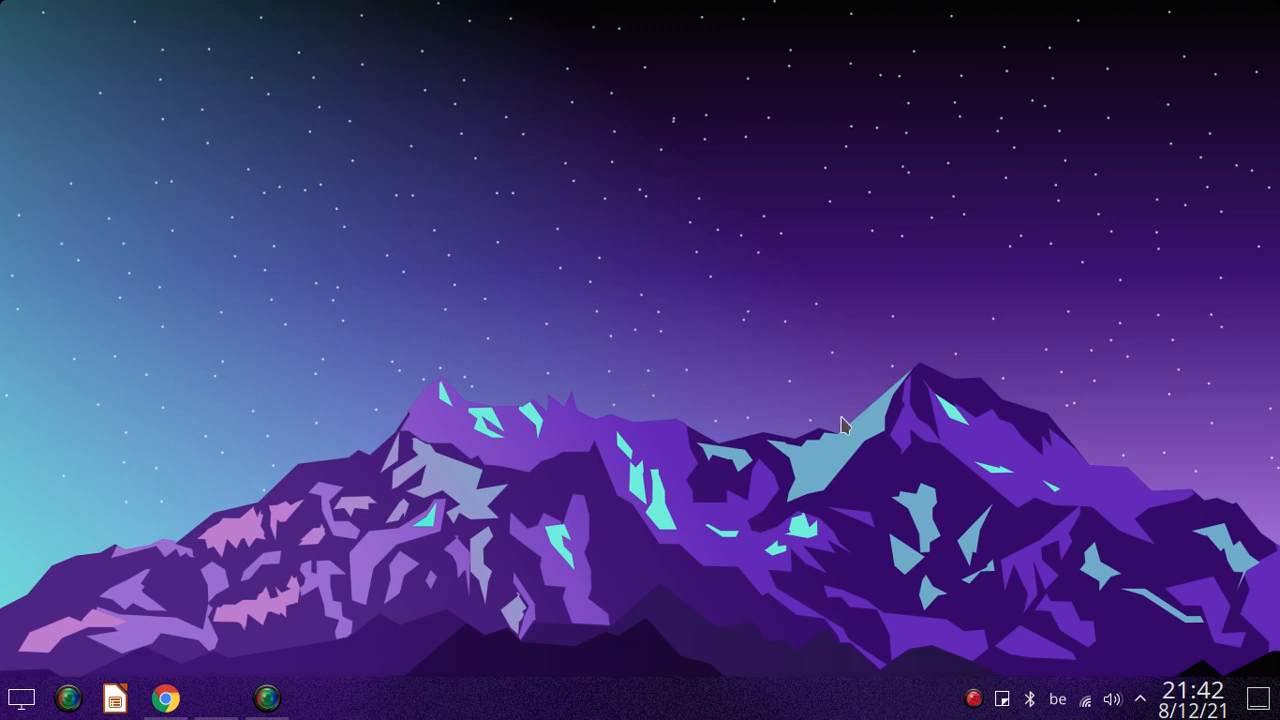
left_click(975, 697)
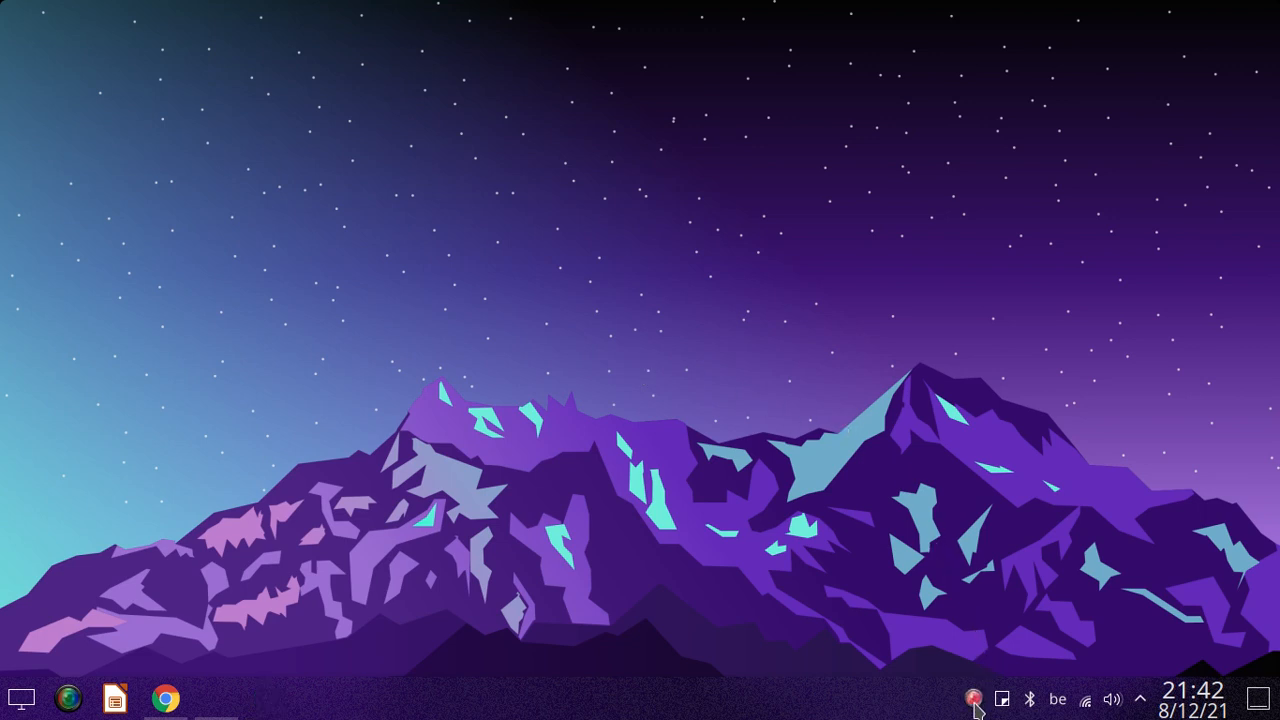